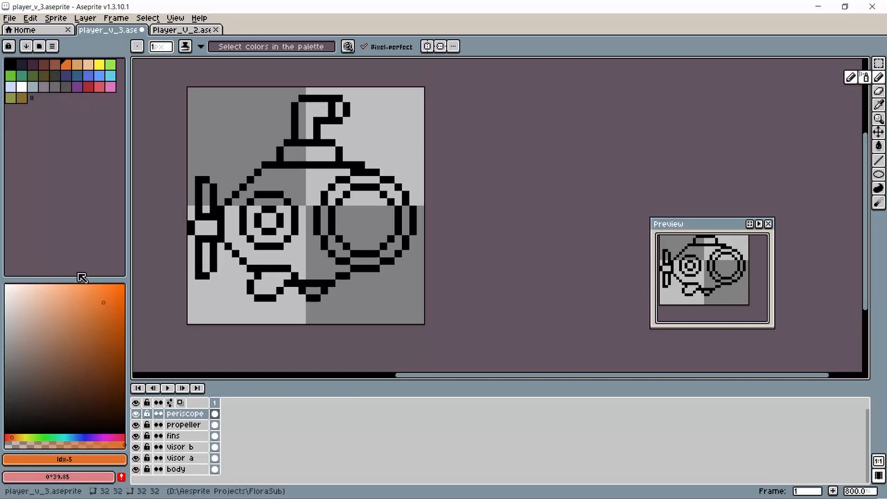
# Step: Paint the inside of the periscope's tube, lens and base orange (#ec7f35) with the Pencil
pyautogui.click(97, 295)
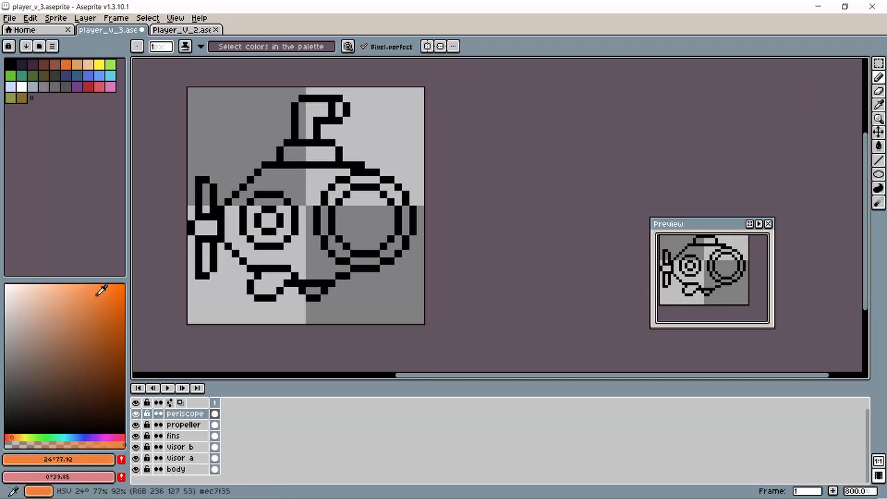
pyautogui.moveTo(324, 105)
pyautogui.mouseDown()
pyautogui.moveTo(303, 106)
pyautogui.moveTo(307, 135)
pyautogui.moveTo(309, 113)
pyautogui.moveTo(340, 115)
pyautogui.mouseUp()
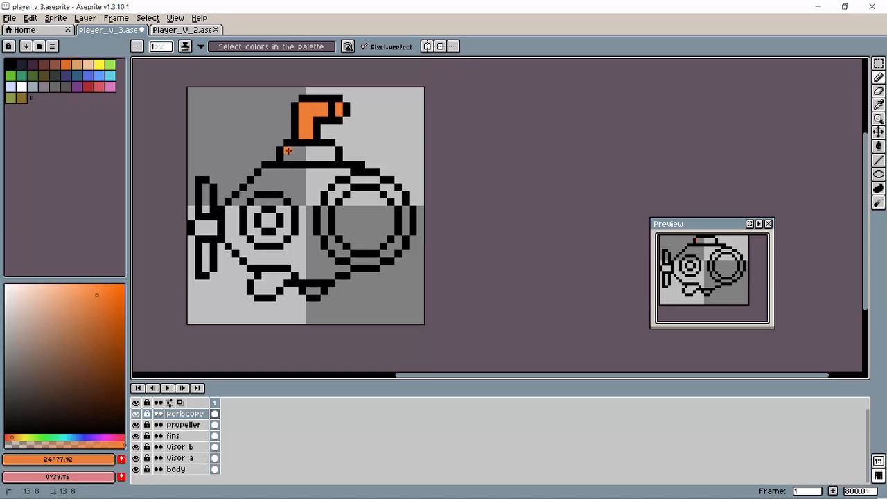
pyautogui.moveTo(288, 150)
pyautogui.mouseDown()
pyautogui.moveTo(333, 151)
pyautogui.moveTo(331, 158)
pyautogui.moveTo(291, 154)
pyautogui.mouseUp()
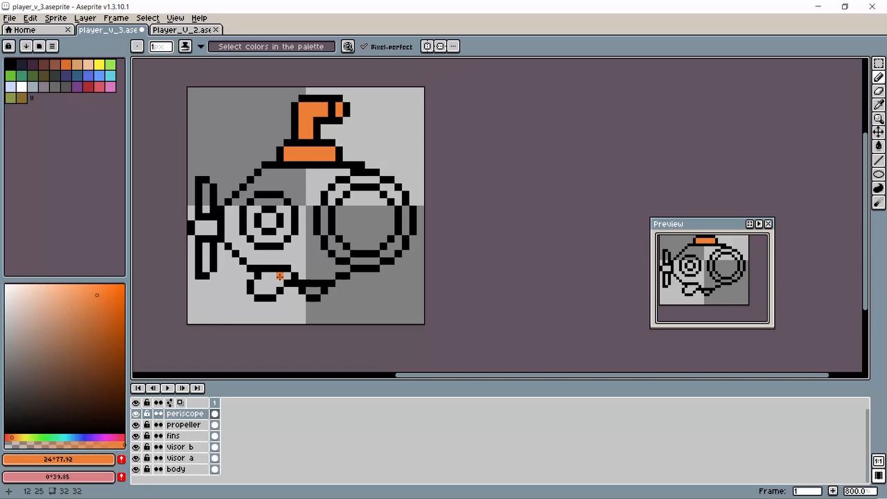
# Step: Hide every layer except the periscope layer
pyautogui.click(136, 404)
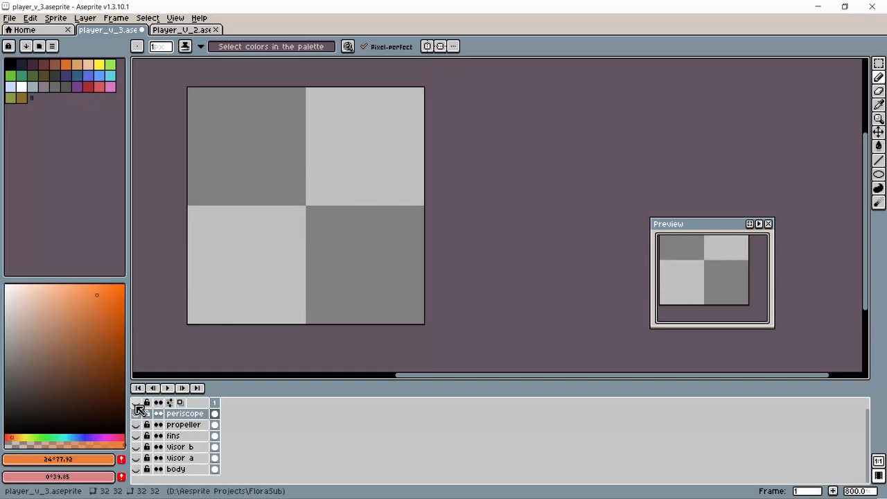
pyautogui.click(136, 414)
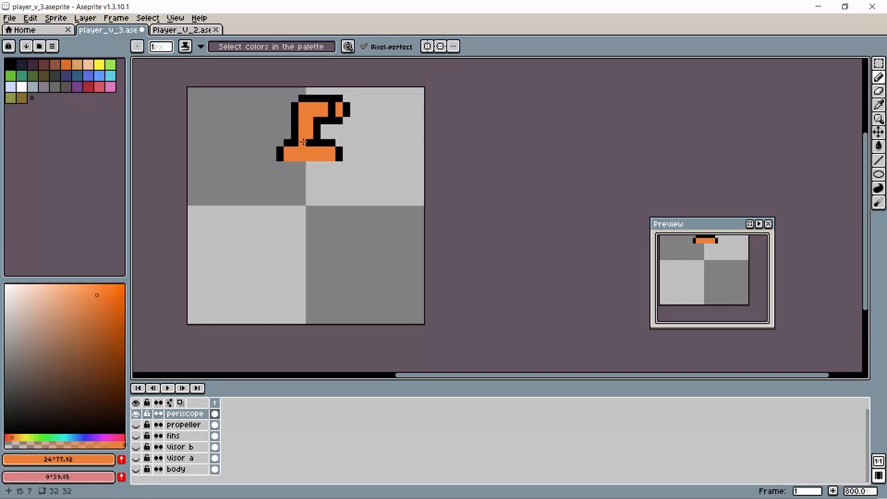
# Step: Paint the two pixels of the periscope's lens dark orange-brown, HSV 19°, 87, 62
pyautogui.click(11, 437)
pyautogui.click(10, 436)
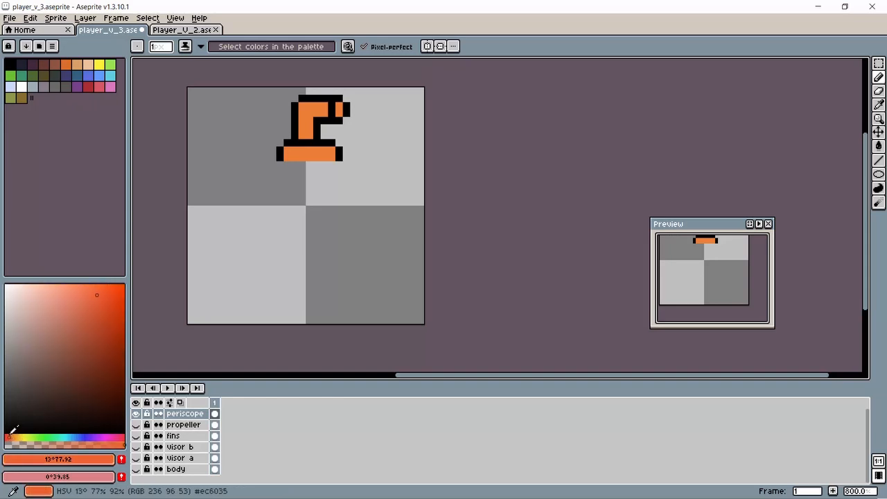
pyautogui.click(11, 436)
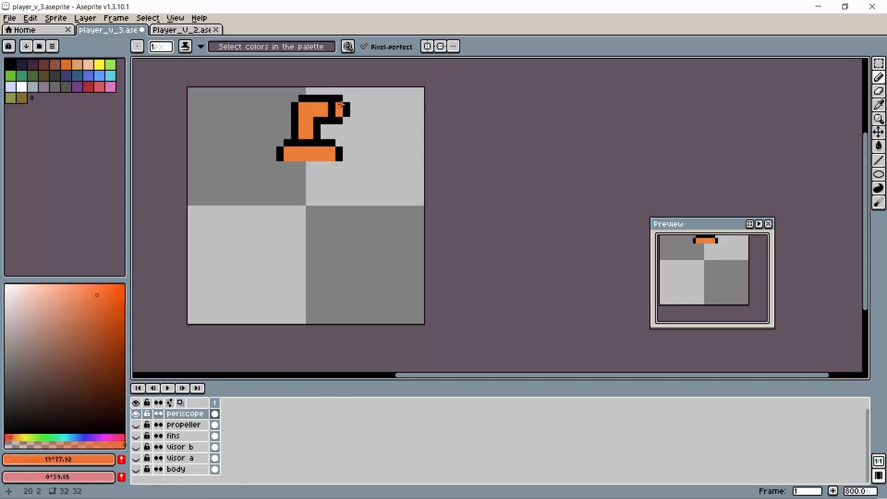
pyautogui.click(104, 303)
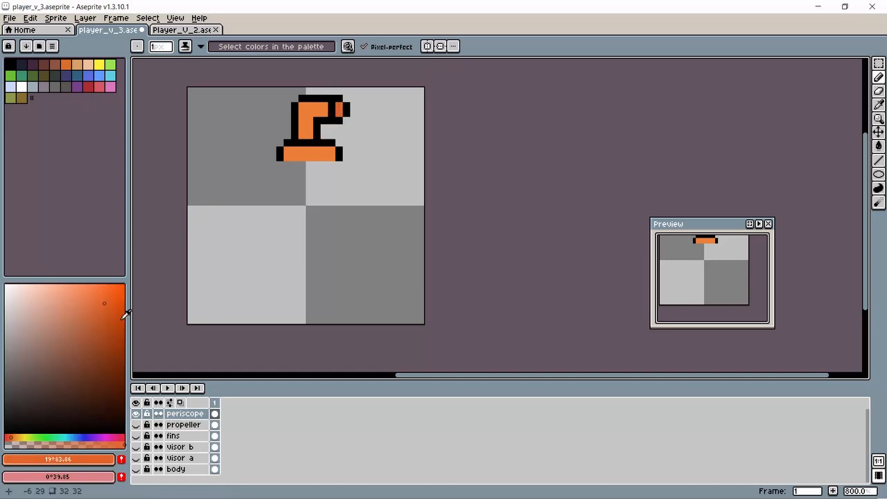
pyautogui.moveTo(120, 319); pyautogui.dragTo(113, 336)
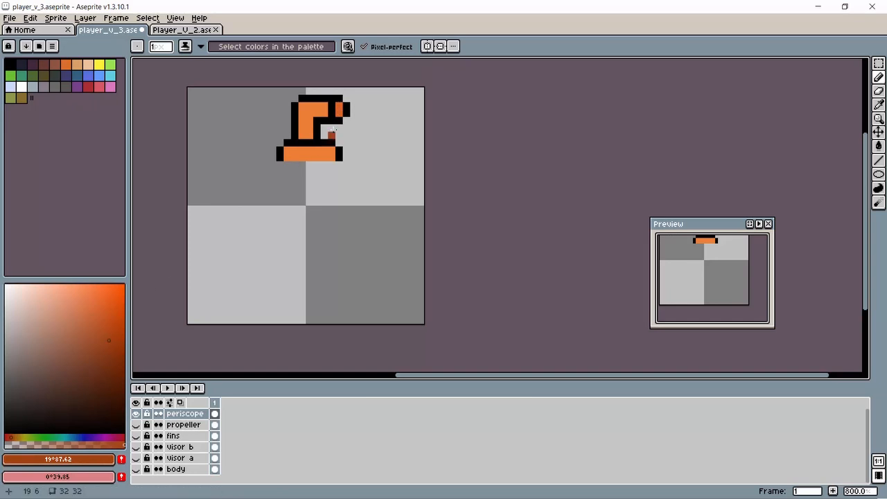
pyautogui.click(339, 106)
pyautogui.click(339, 113)
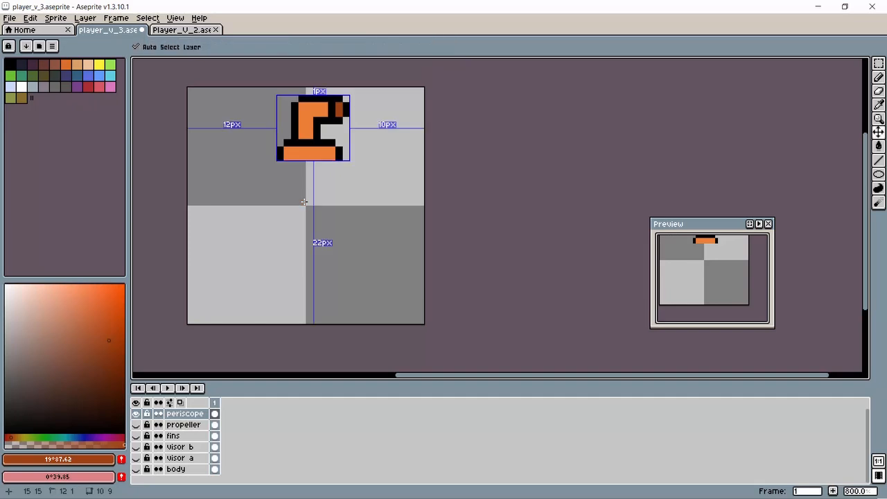
# Step: Undo all the orange pencil strokes so only the periscope's black outline is left
pyautogui.hotkey('ctrl', 'z')
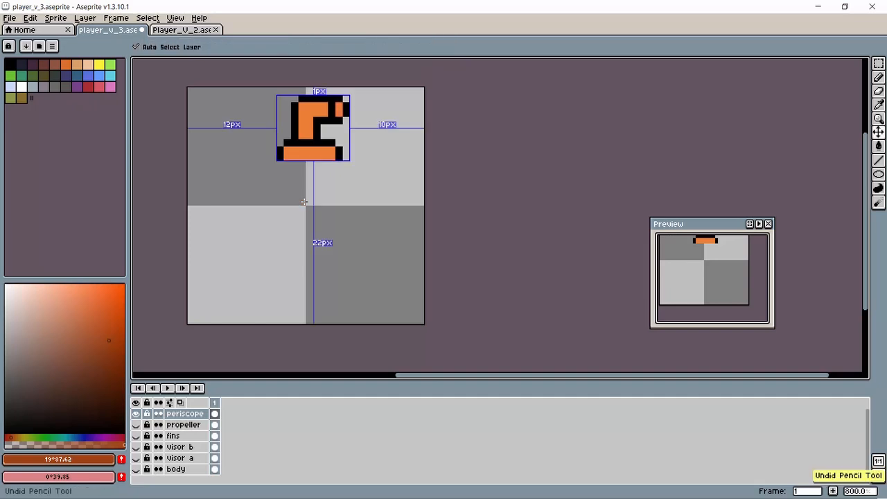
pyautogui.hotkey('ctrl', 'z')
pyautogui.hotkey('ctrl', 'z')
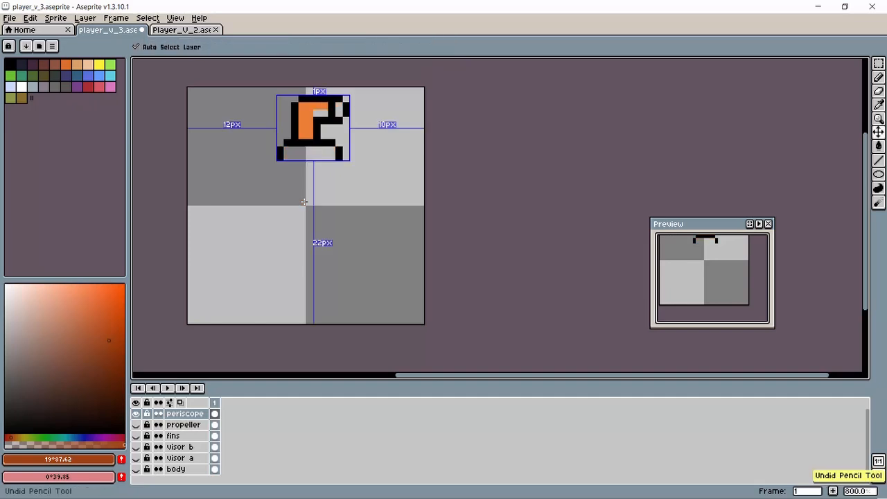
pyautogui.hotkey('ctrl', 'z')
pyautogui.hotkey('ctrl', 'z')
pyautogui.hotkey('ctrl', 'z')
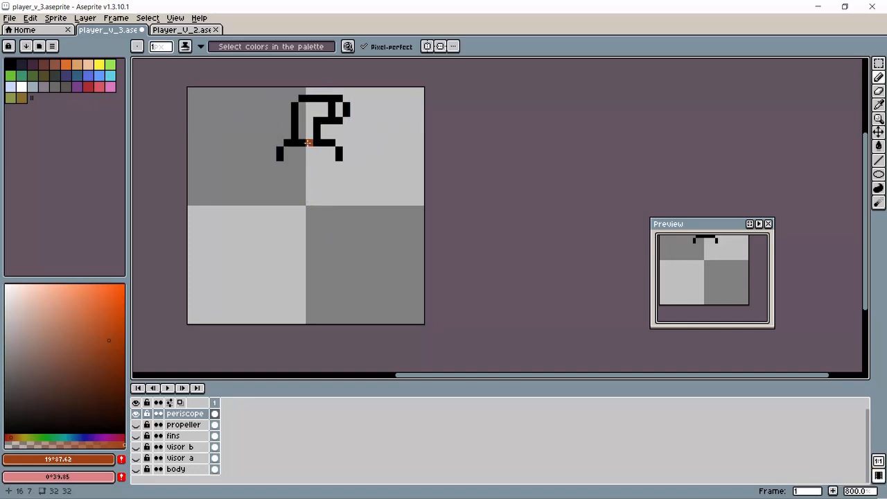
# Step: Select the black outline pixels of the periscope layer and activate the Paint Bucket
pyautogui.click(879, 64)
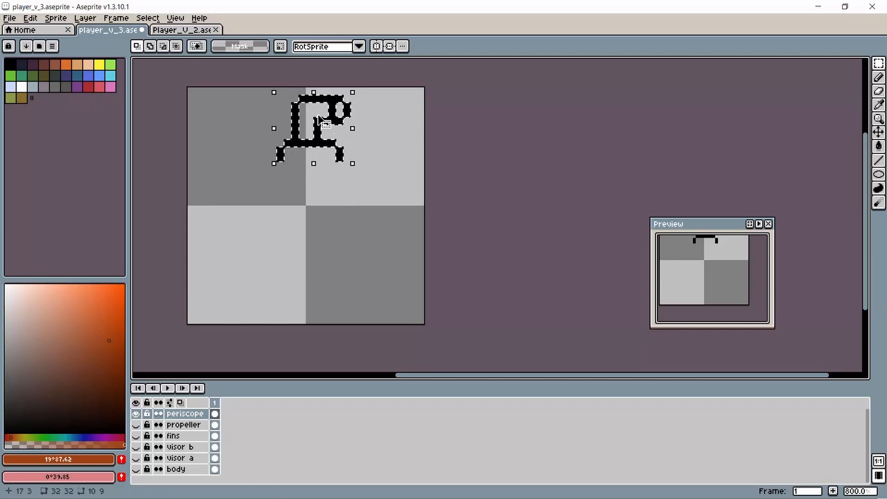
pyautogui.click(880, 147)
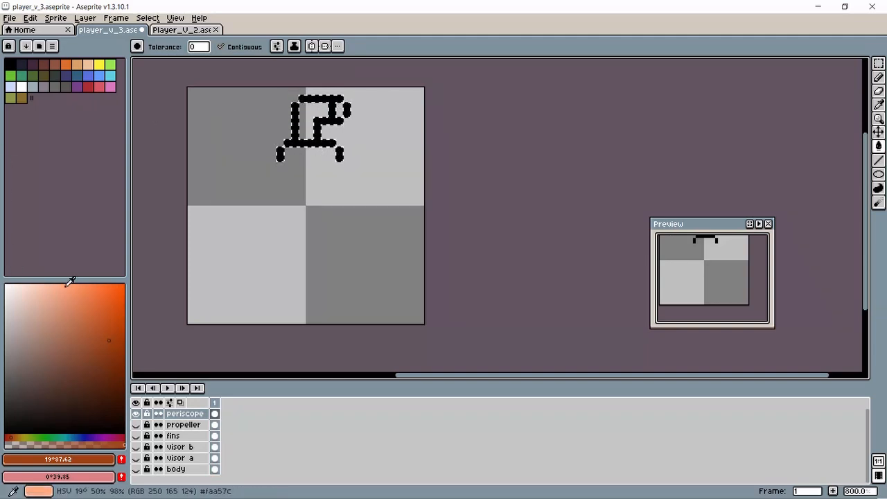
# Step: Add two oranges to the palette: a light one at HSV 19°, 71, 95 and a darker one at HSV 19°, 93, 74
pyautogui.click(92, 294)
pyautogui.moveTo(92, 294); pyautogui.dragTo(90, 291)
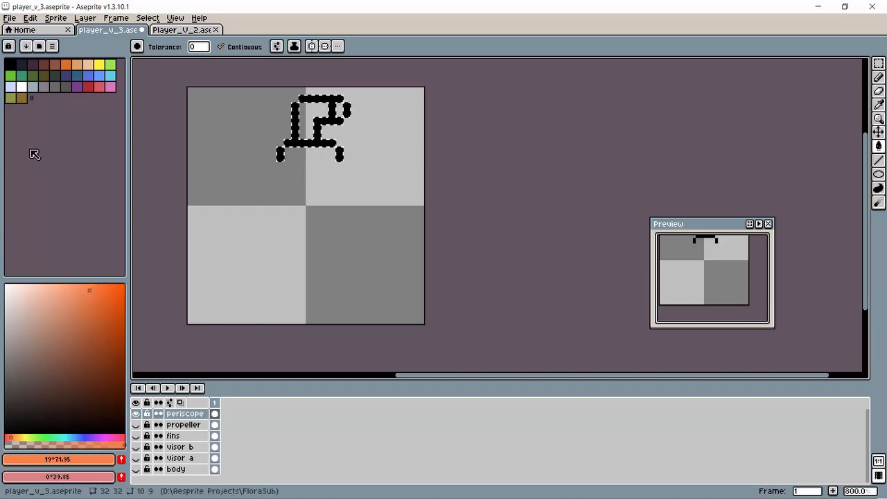
pyautogui.click(121, 460)
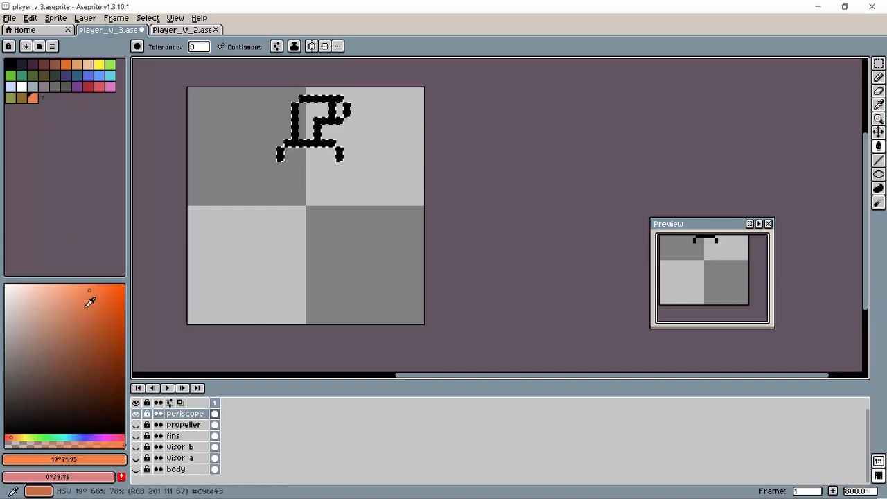
pyautogui.moveTo(91, 292); pyautogui.dragTo(116, 321)
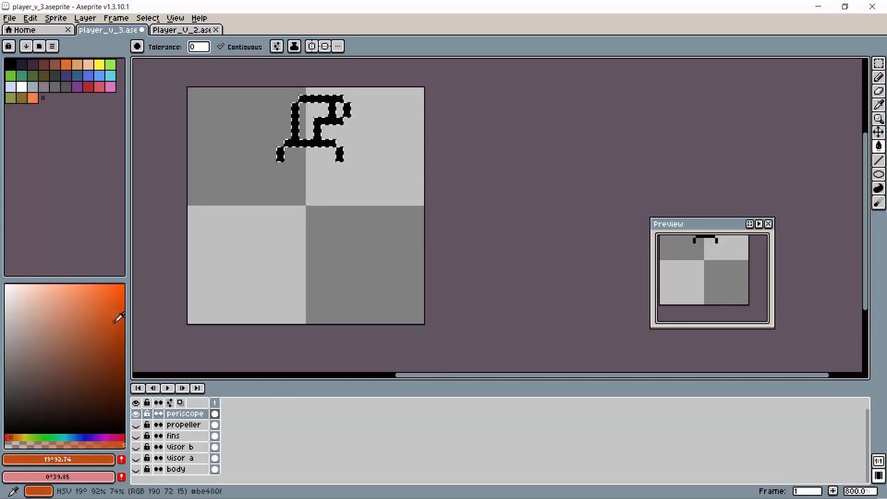
pyautogui.click(122, 460)
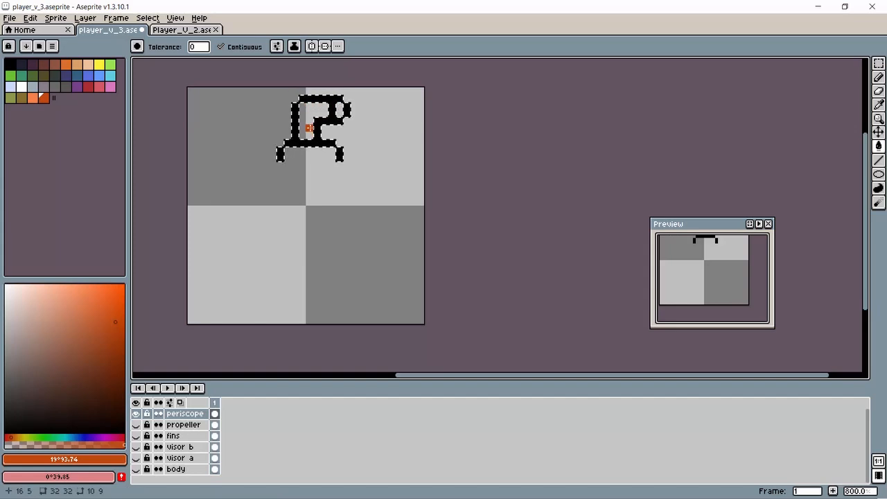
# Step: Invert the outline selection and fill the periscope's tube and lens with the darker orange
pyautogui.click(147, 18)
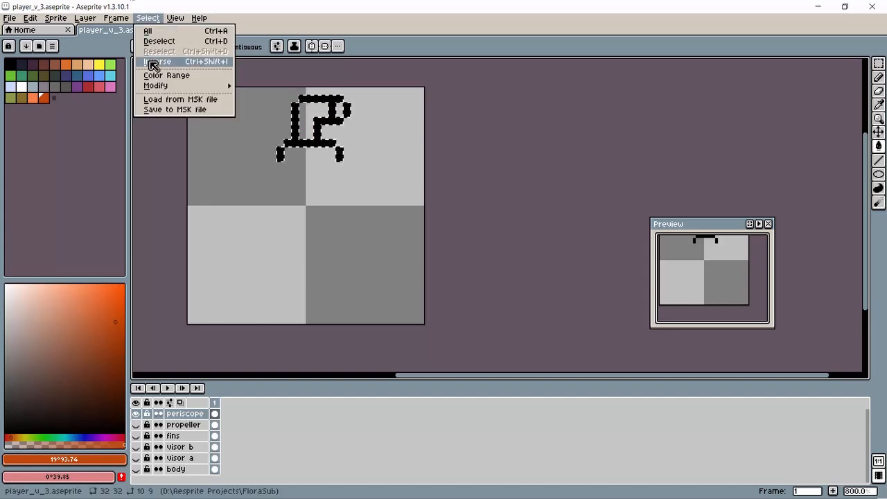
pyautogui.click(154, 64)
pyautogui.click(305, 110)
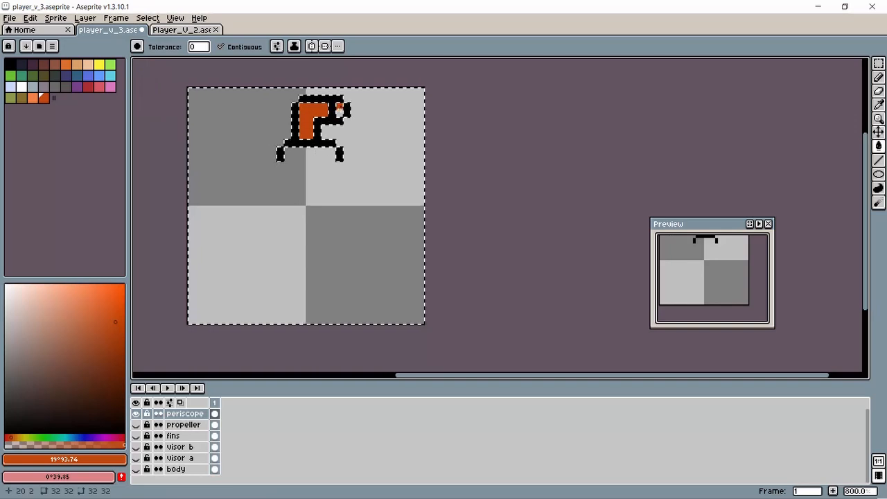
pyautogui.click(339, 108)
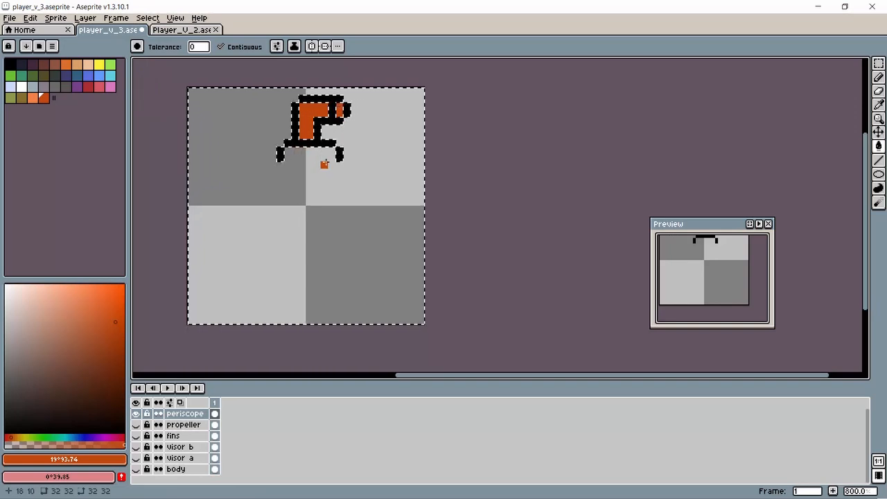
# Step: Try to fill the open base under the periscope with the darker orange and undo the fill
pyautogui.click(324, 162)
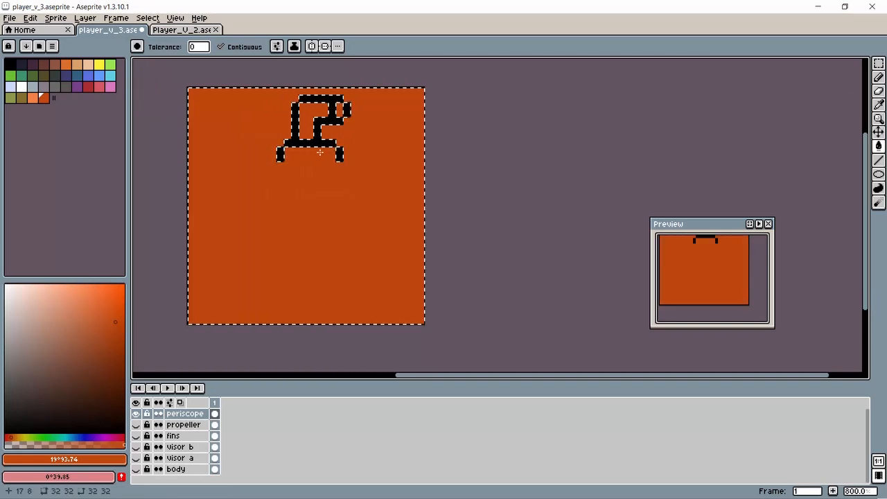
pyautogui.hotkey('ctrl', 'z')
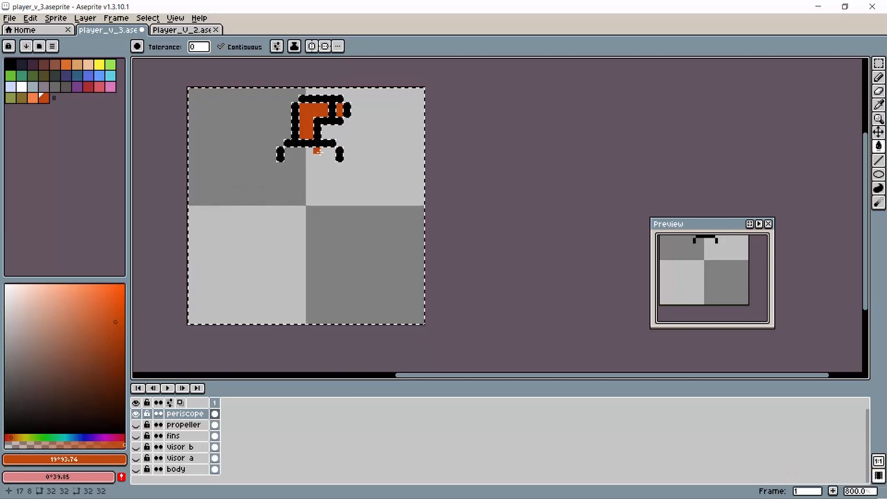
# Step: Clear the selection and close the underside of the periscope's base with a black pencil line about 7 pixels long
pyautogui.hotkey('ctrl', 'd')
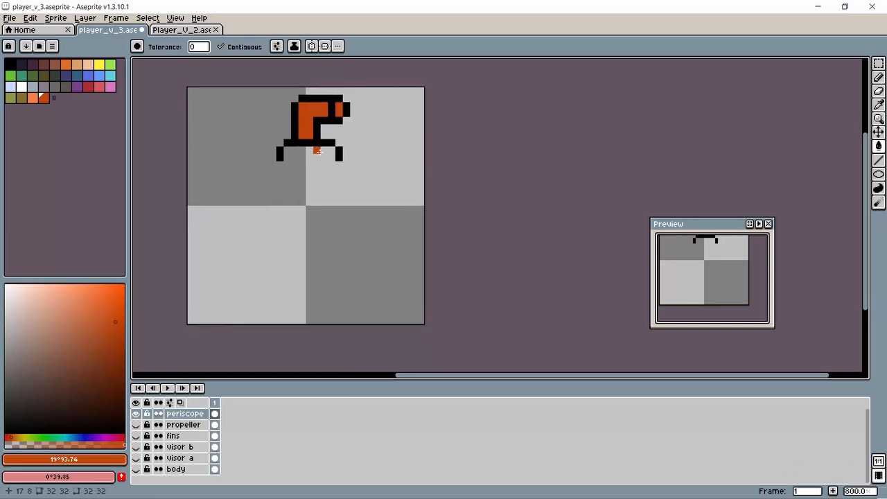
pyautogui.click(880, 76)
pyautogui.click(10, 64)
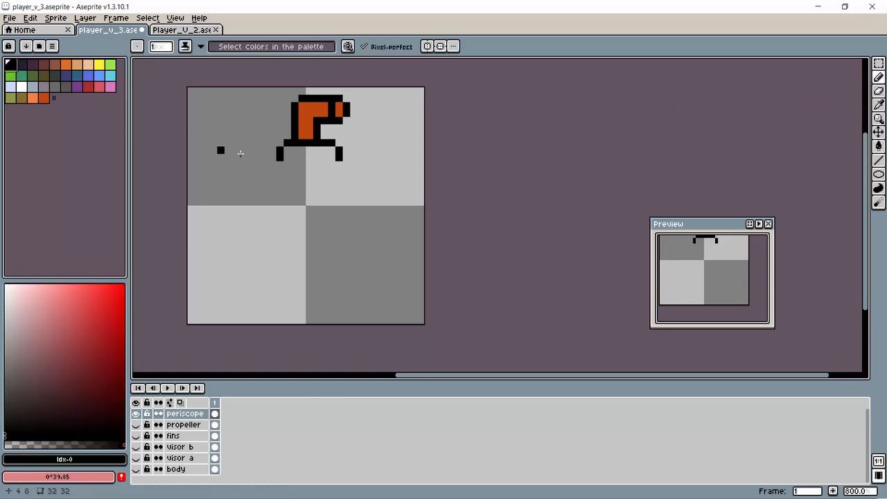
pyautogui.moveTo(286, 165); pyautogui.dragTo(334, 164)
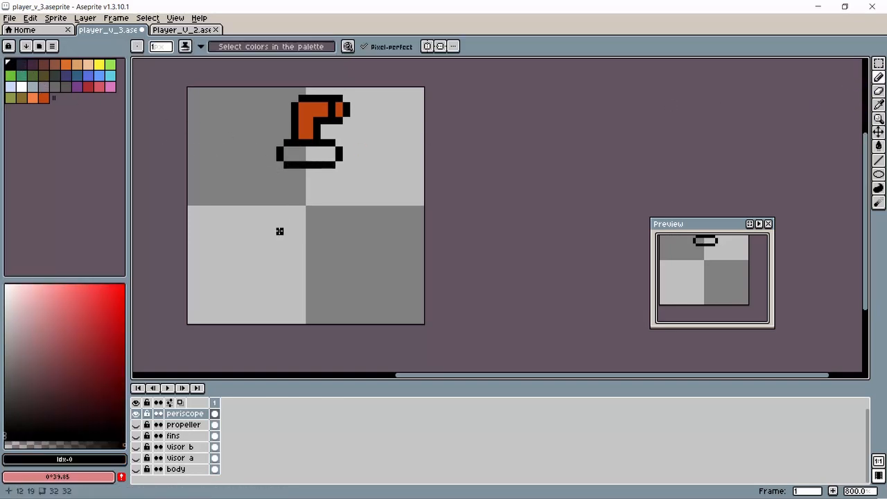
# Step: Compare the periscope with the full submarine by toggling layer visibility, leaving only the periscope layer shown
pyautogui.click(136, 403)
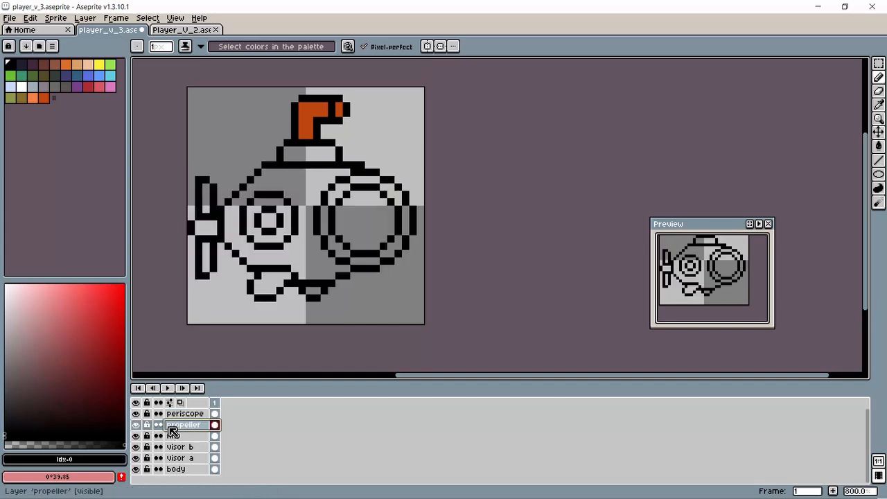
pyautogui.click(137, 403)
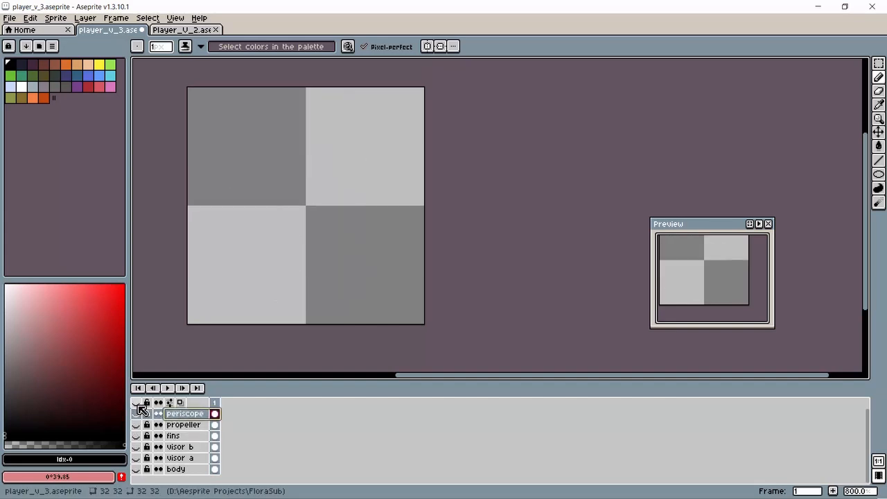
pyautogui.click(136, 404)
pyautogui.click(137, 403)
pyautogui.click(136, 414)
pyautogui.click(136, 404)
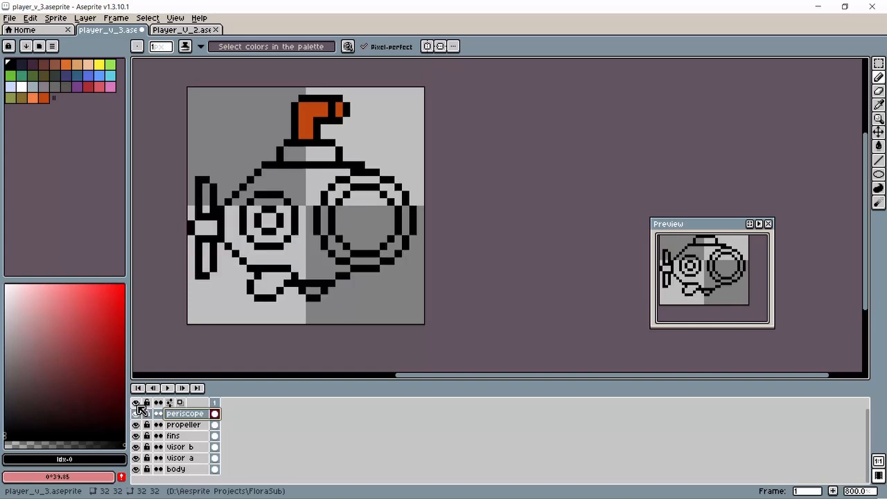
pyautogui.click(136, 403)
pyautogui.click(137, 404)
pyautogui.click(136, 403)
pyautogui.click(136, 403)
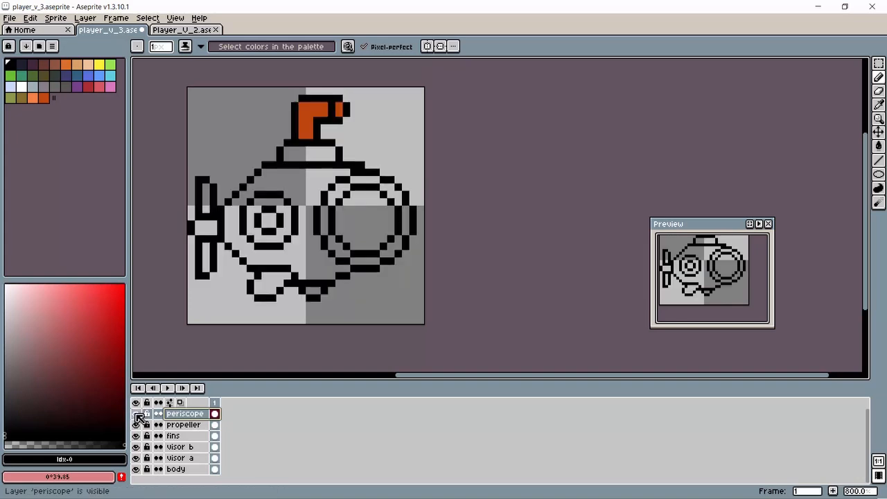
pyautogui.click(137, 404)
pyautogui.click(136, 414)
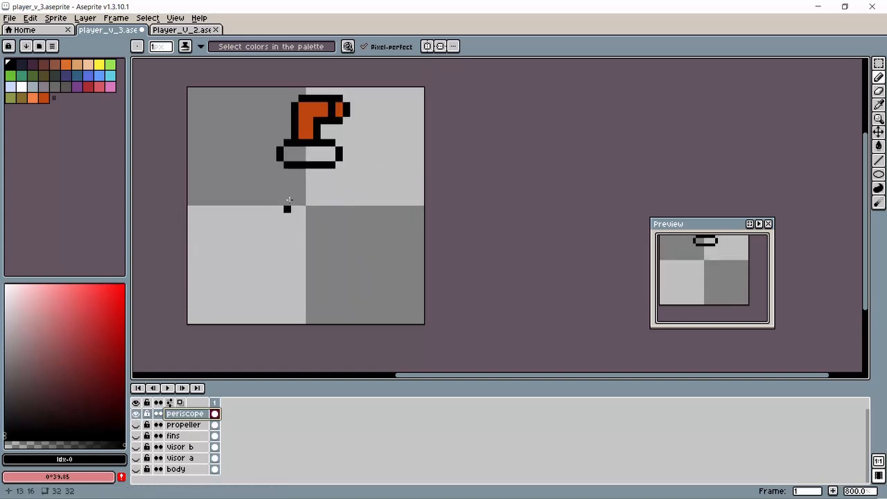
pyautogui.click(878, 63)
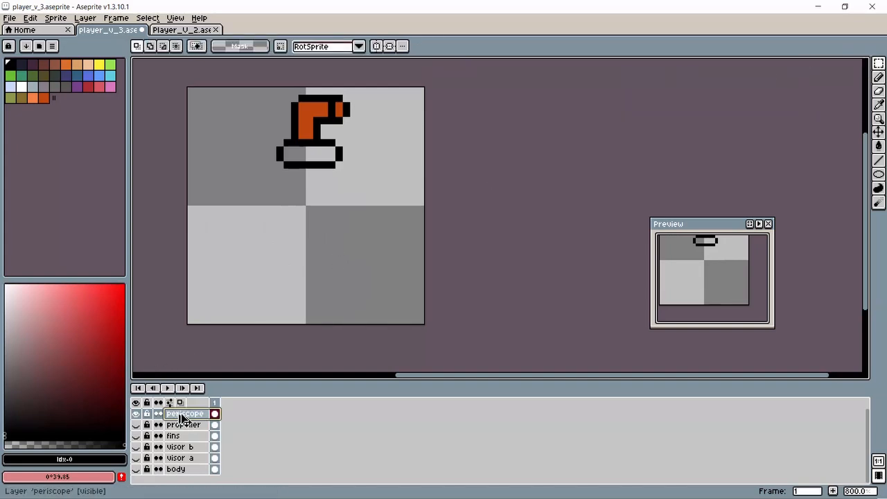
pyautogui.doubleClick(187, 416)
pyautogui.press('Return')
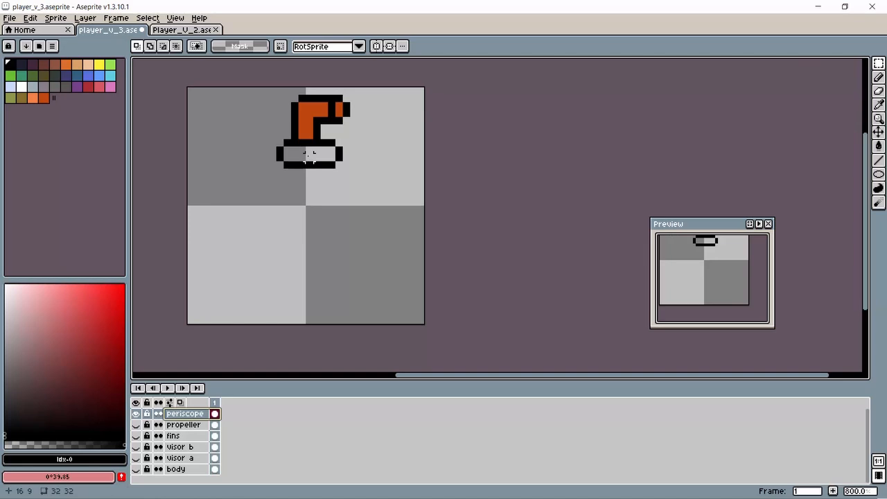
pyautogui.click(302, 151)
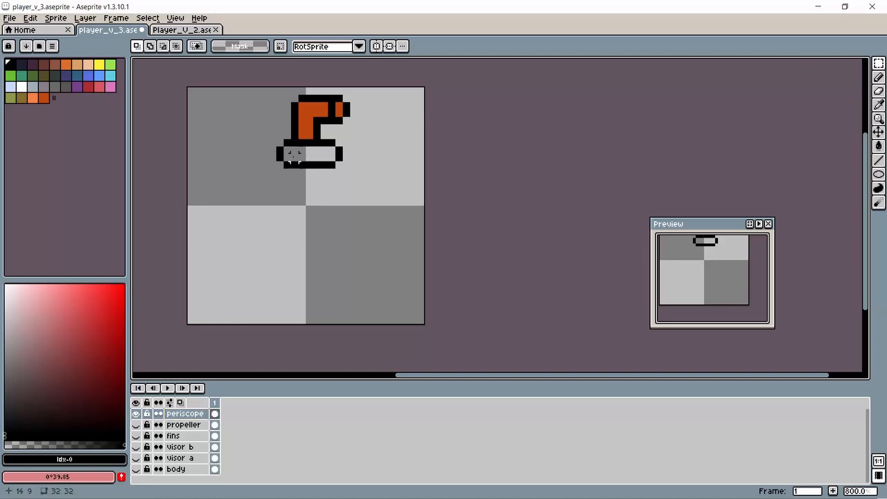
# Step: Try to fill the closed base of the periscope with black using the Paint Bucket, and undo the fill
pyautogui.click(879, 145)
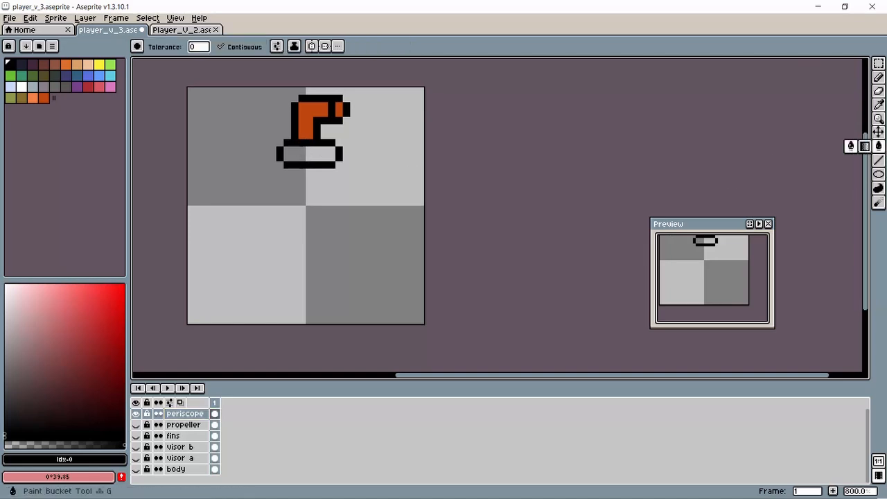
pyautogui.click(300, 151)
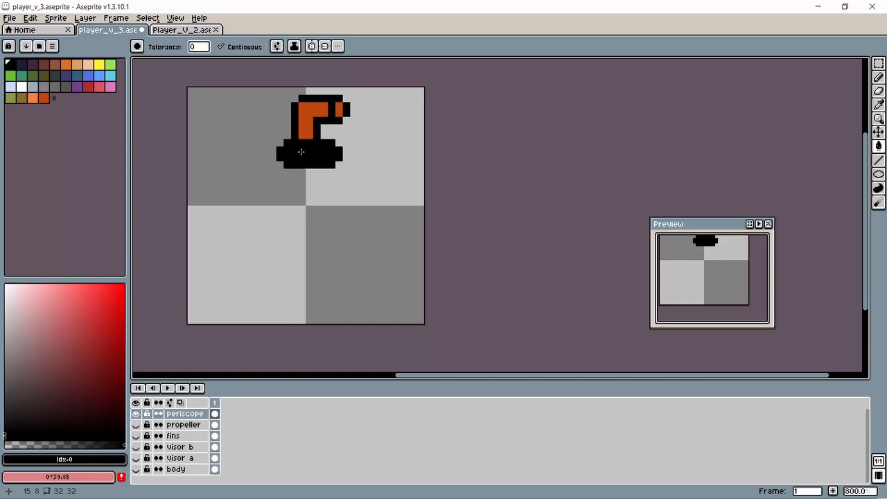
pyautogui.hotkey('ctrl', 'z')
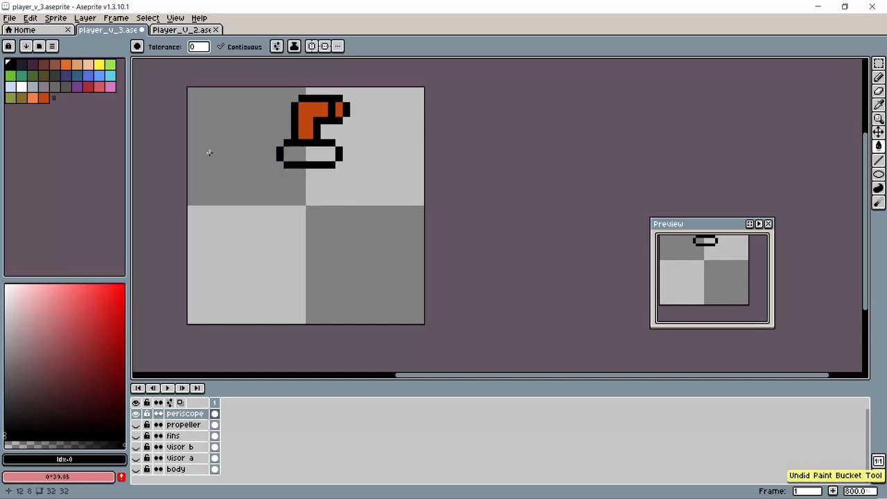
# Step: Fill the periscope's base, tube and lens with the lighter orange added to the palette
pyautogui.click(32, 98)
pyautogui.click(317, 151)
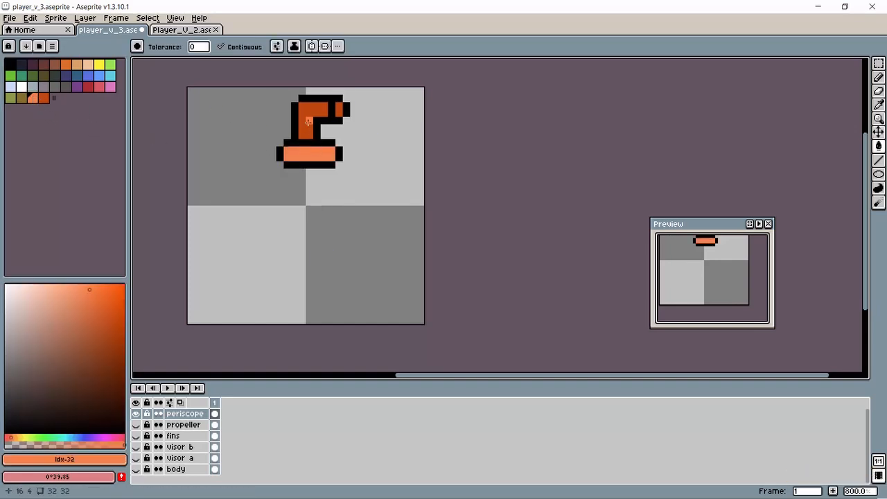
pyautogui.click(309, 122)
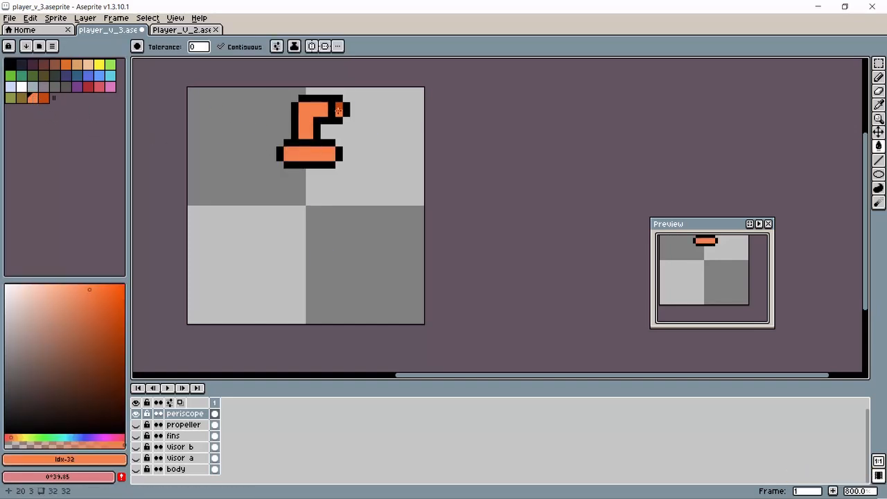
# Step: Refill the periscope's tube, base and lens with the darker orange added to the palette
pyautogui.click(43, 98)
pyautogui.click(306, 131)
pyautogui.click(309, 154)
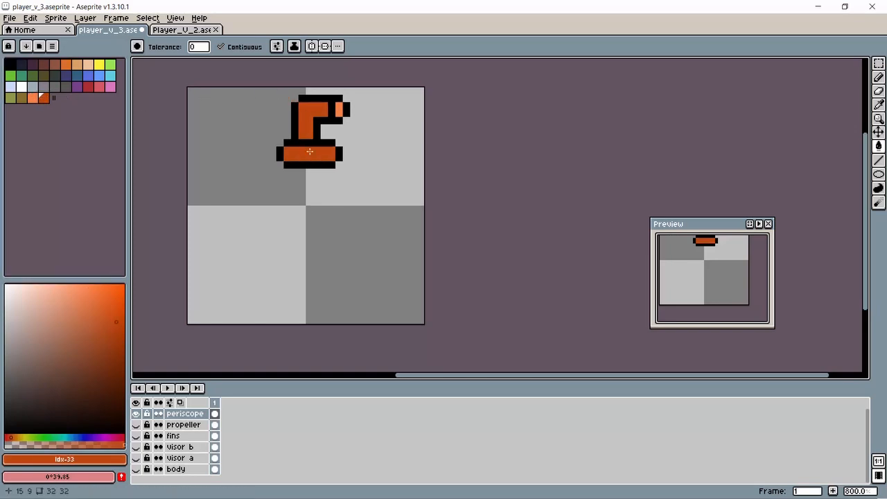
pyautogui.click(340, 111)
# Step: Recolor the periscope's tube, lens and base with the palette's original orange, index 5
pyautogui.click(66, 64)
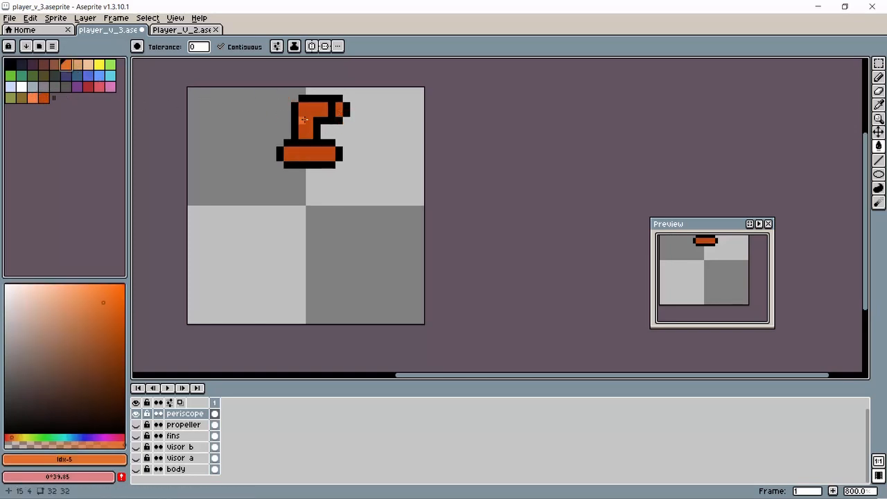
pyautogui.click(306, 118)
pyautogui.click(342, 111)
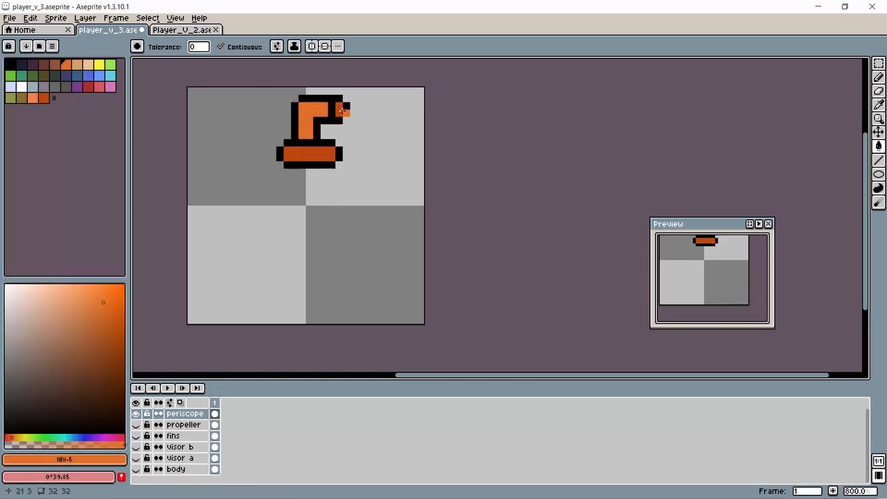
pyautogui.click(309, 153)
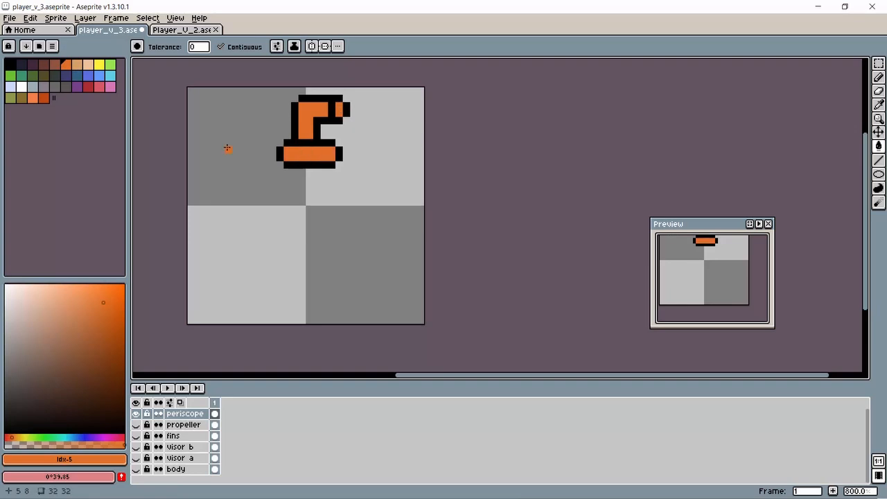
# Step: Examine the coloring of the finished submarine in the Player_V_2 file and return to player_v_3
pyautogui.click(182, 30)
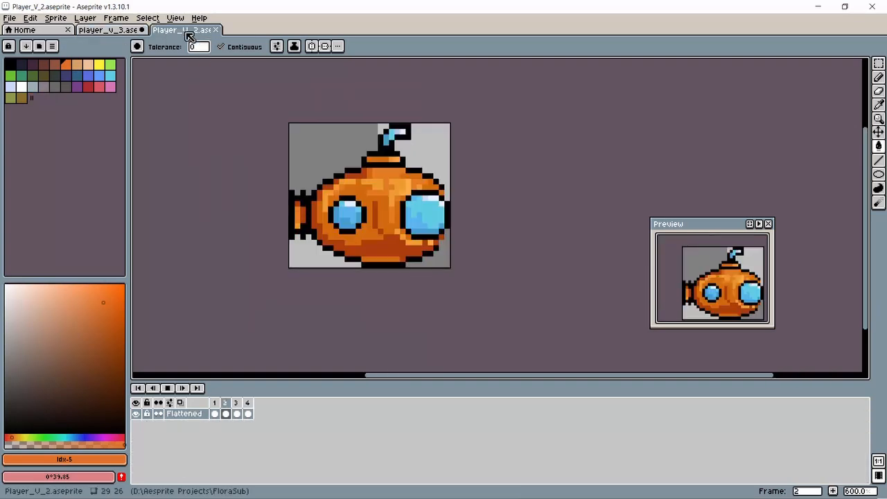
pyautogui.scroll(3, 386, 174)
pyautogui.scroll(-2, 387, 174)
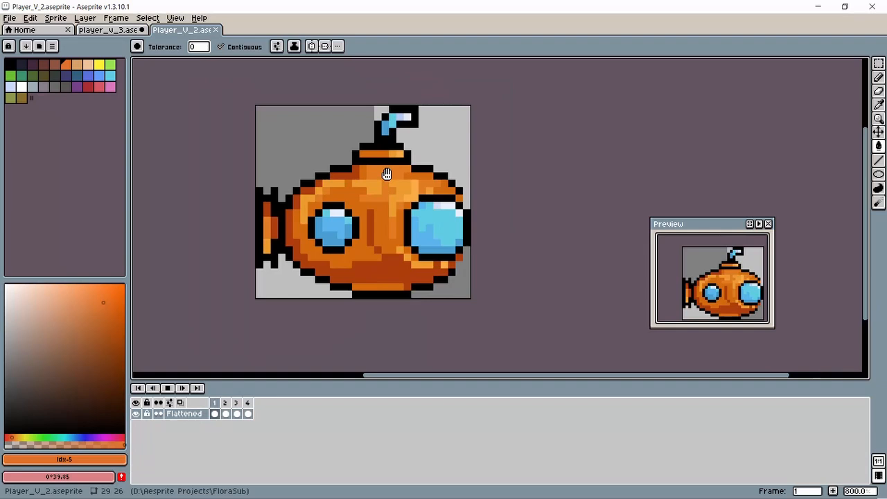
pyautogui.click(111, 30)
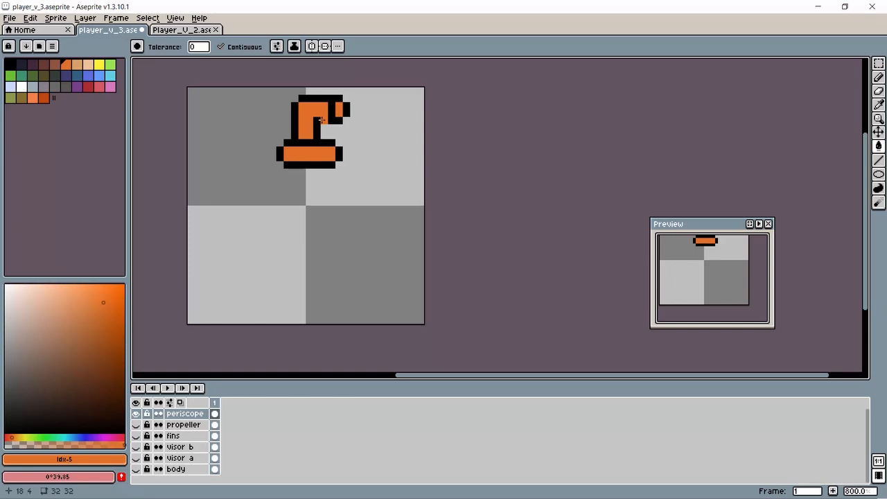
# Step: Show the propeller layer, make it active and fill the insides of both propeller blades with the index 5 orange
pyautogui.click(136, 425)
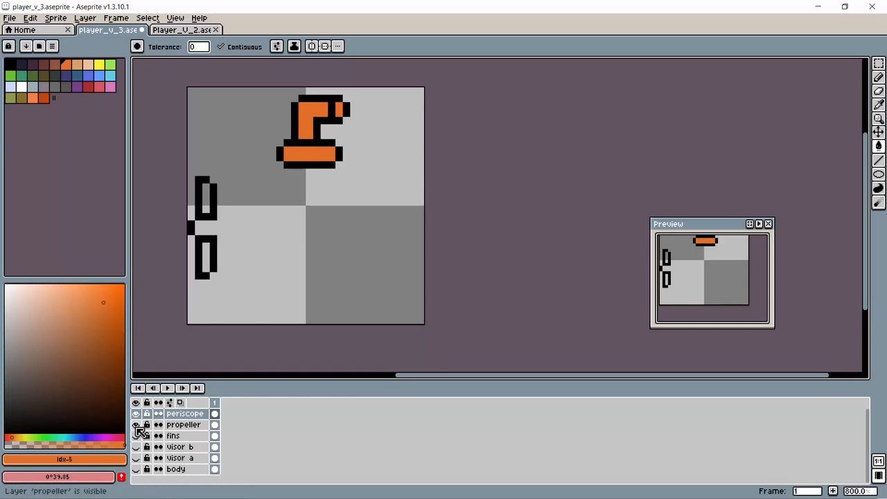
pyautogui.click(206, 203)
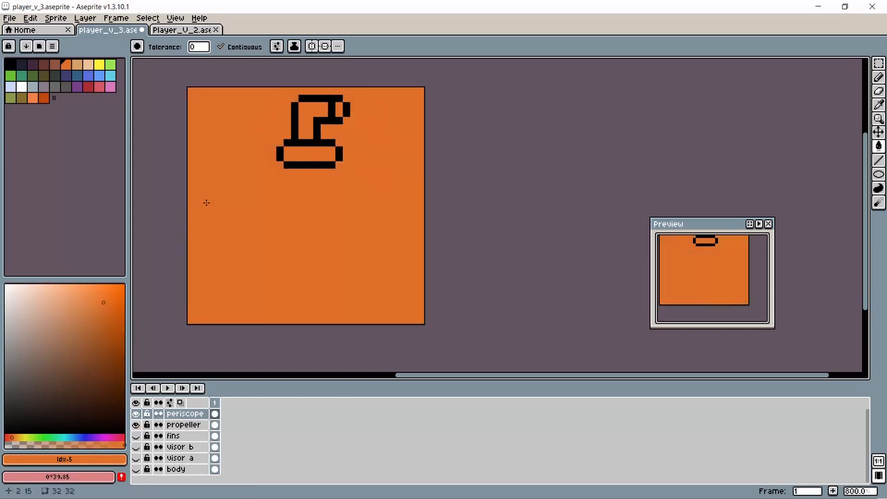
pyautogui.hotkey('ctrl', 'z')
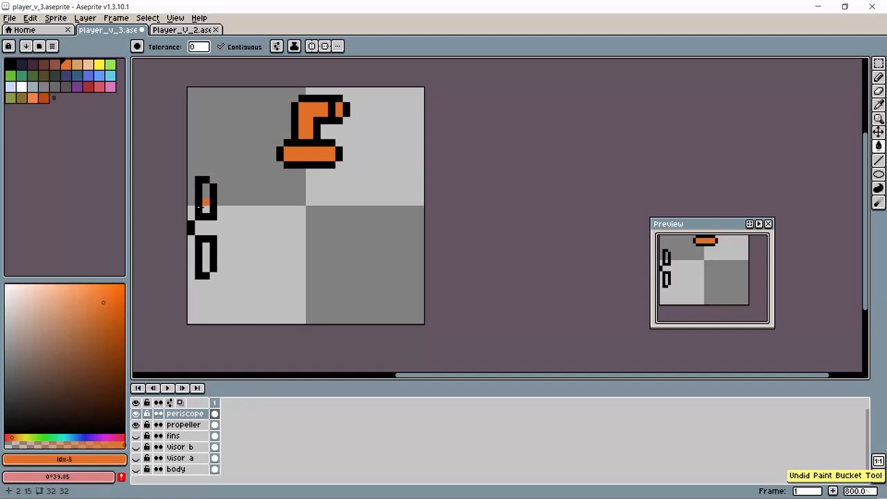
pyautogui.click(183, 425)
pyautogui.click(201, 195)
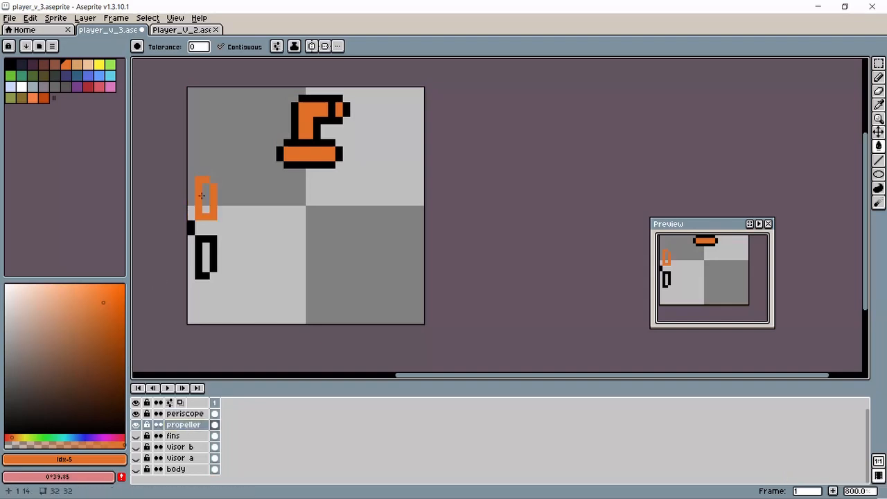
pyautogui.hotkey('ctrl', 'z')
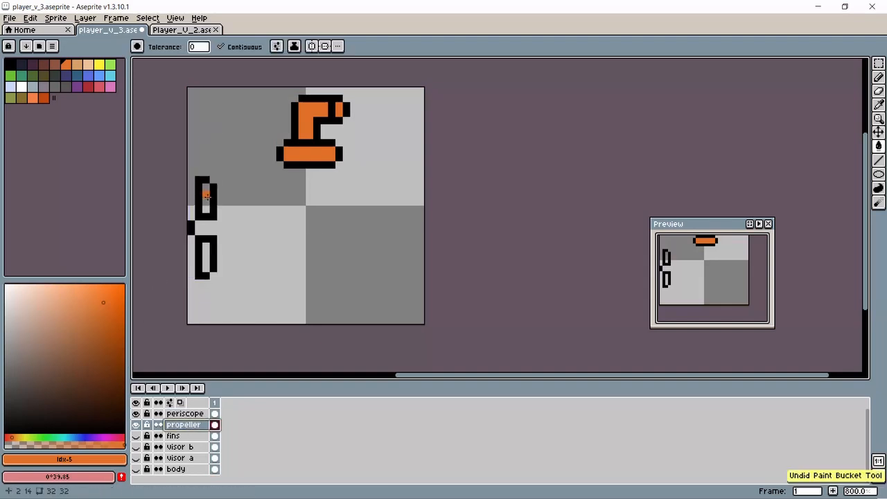
pyautogui.click(206, 196)
pyautogui.click(205, 258)
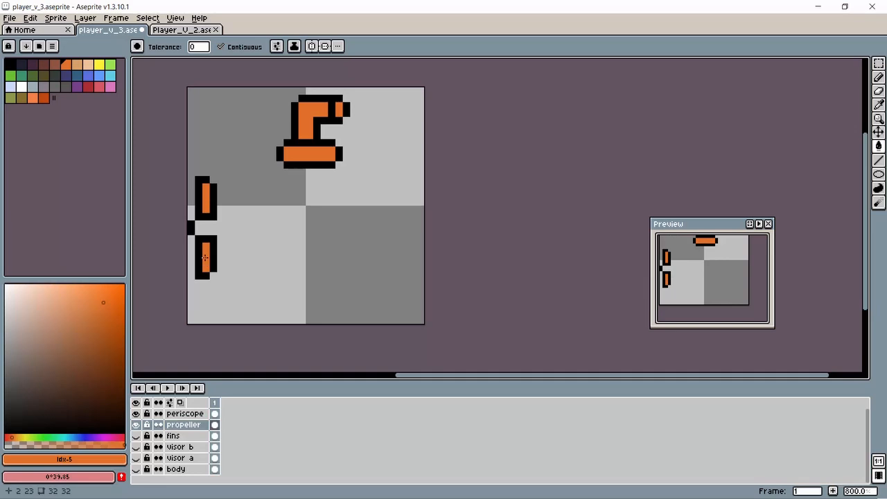
# Step: Show the fins layer, paint inside both fin outlines in orange with the Pencil, and make the fins layer active
pyautogui.click(136, 437)
pyautogui.click(264, 285)
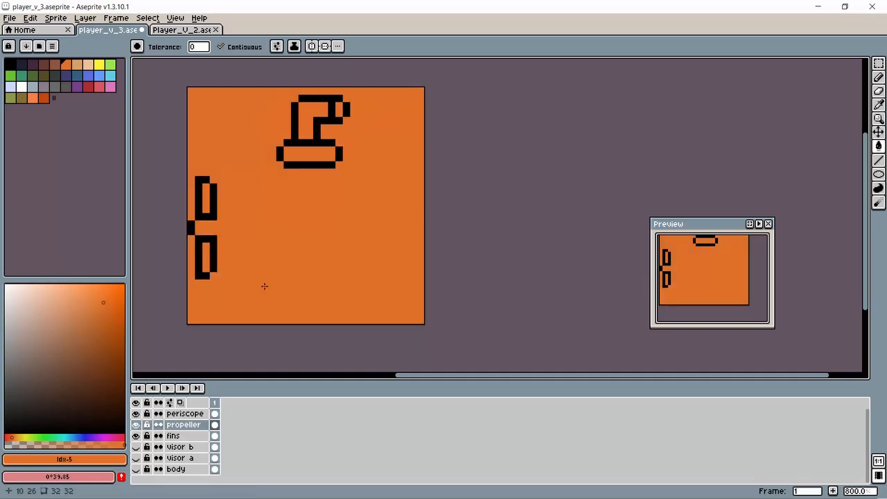
pyautogui.hotkey('ctrl', 'z')
pyautogui.click(264, 284)
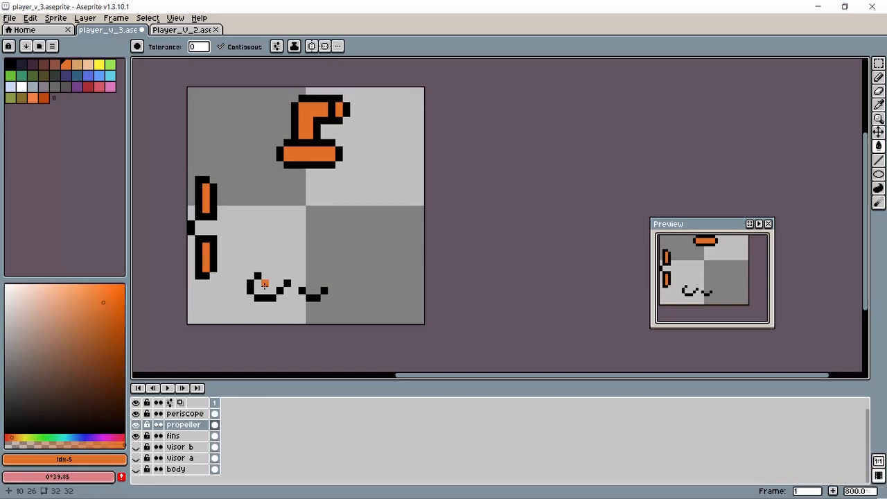
pyautogui.hotkey('ctrl', 'z')
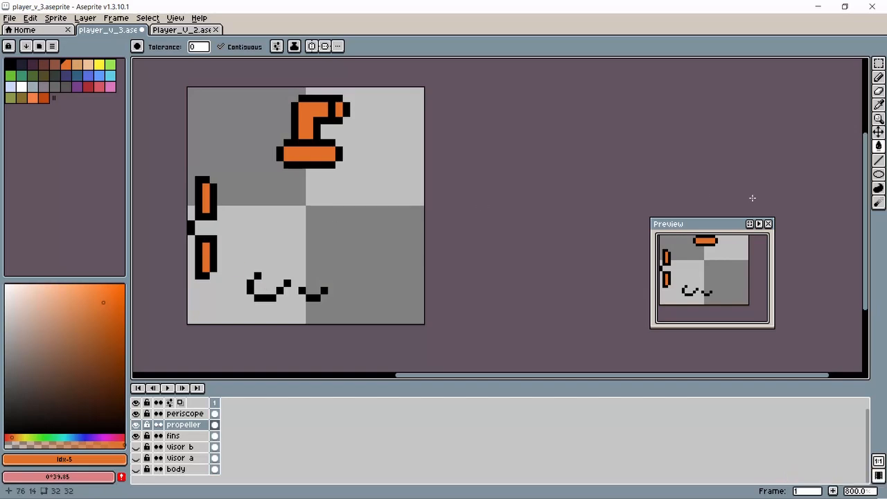
pyautogui.click(879, 77)
pyautogui.click(271, 288)
pyautogui.moveTo(257, 282); pyautogui.dragTo(314, 290)
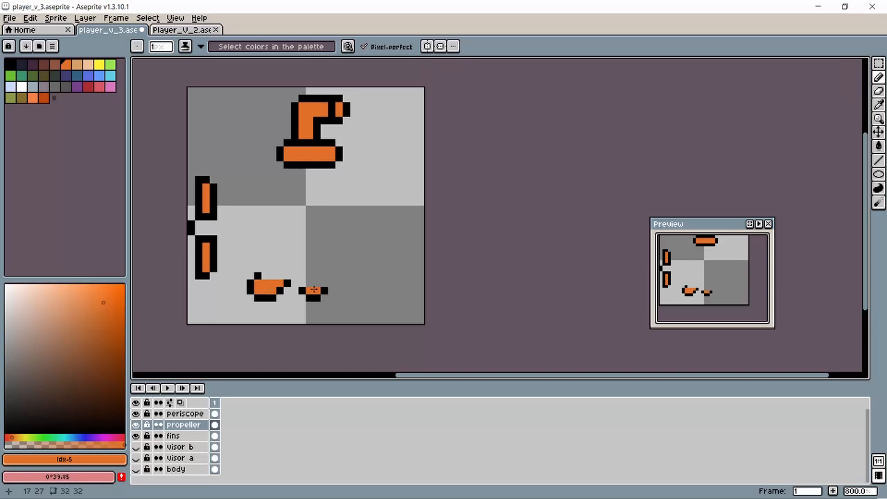
pyautogui.click(174, 436)
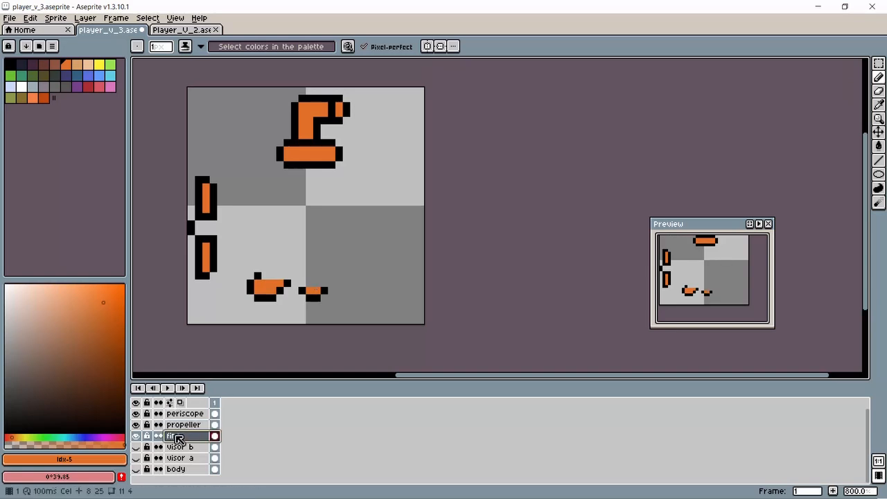
# Step: Show the visor b, visor a and body layers to view the whole submarine, then isolate the body layer and make it active
pyautogui.click(137, 447)
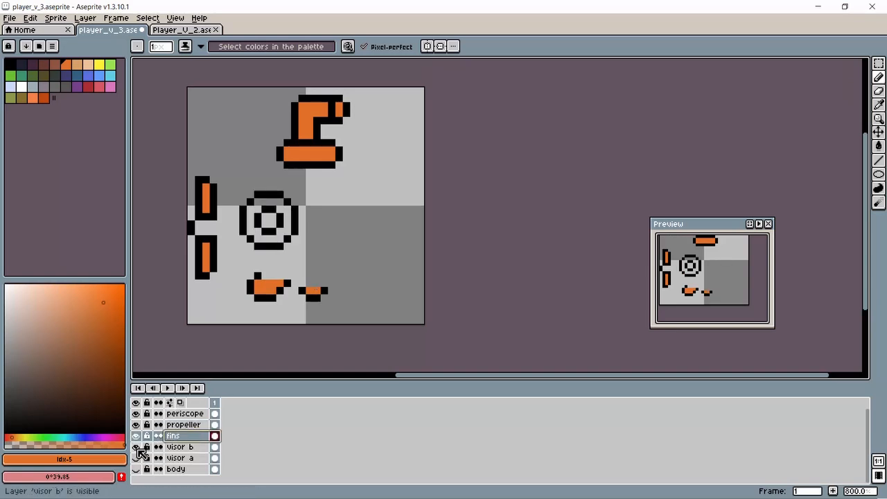
pyautogui.click(136, 458)
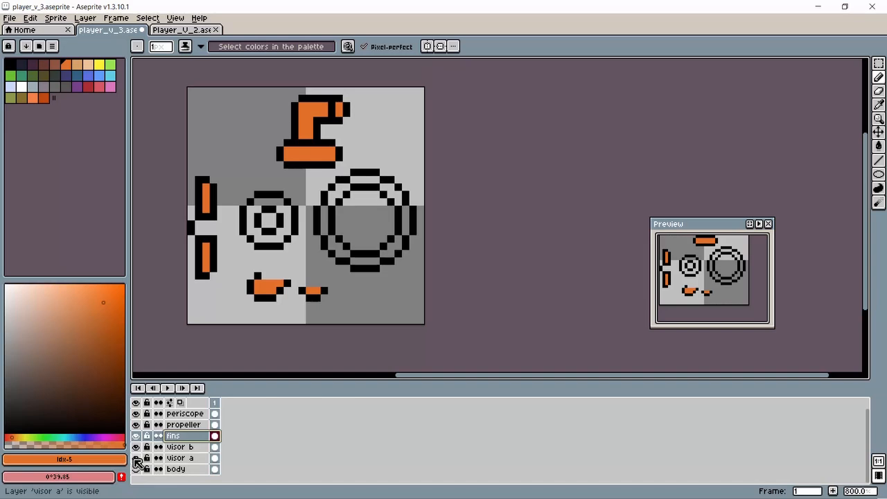
pyautogui.click(136, 470)
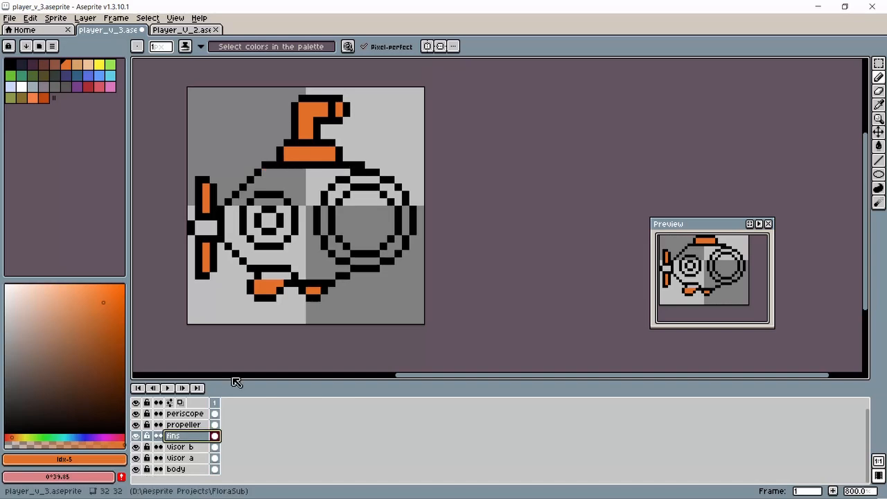
pyautogui.click(137, 404)
pyautogui.click(137, 469)
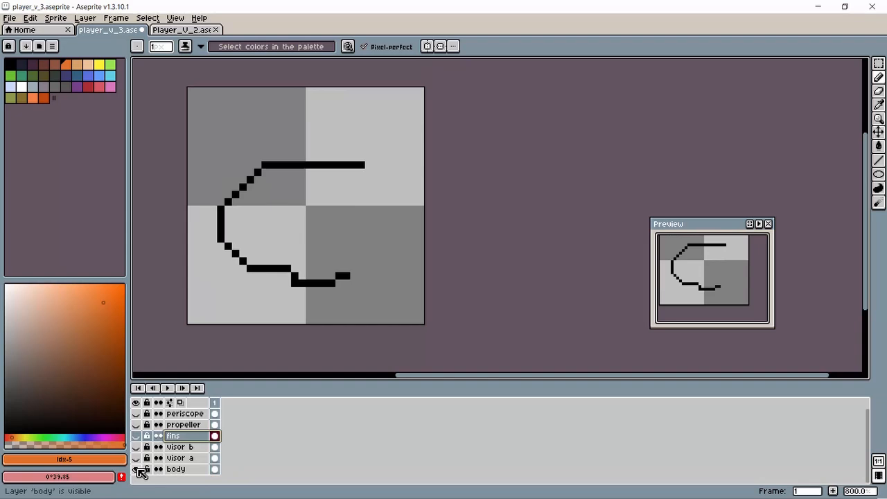
pyautogui.click(187, 470)
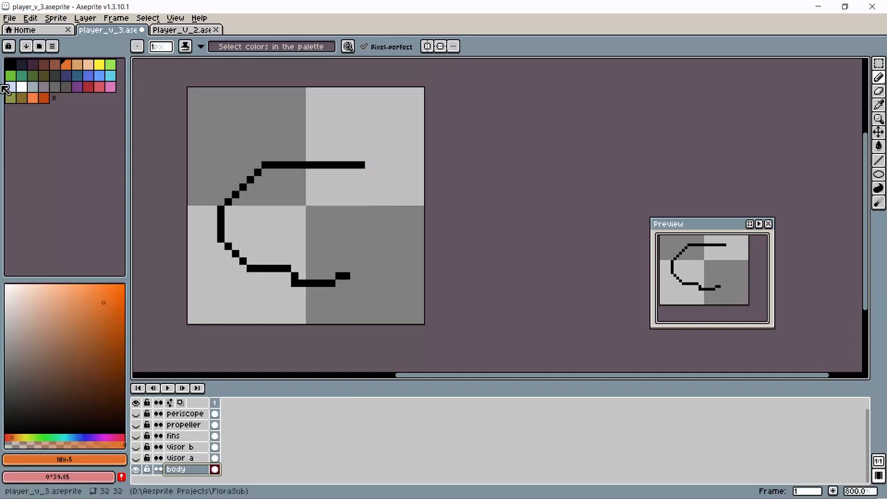
# Step: Close the open front of the body outline with a black line about 14 pixels tall, using the Line tool
pyautogui.click(10, 63)
pyautogui.click(881, 163)
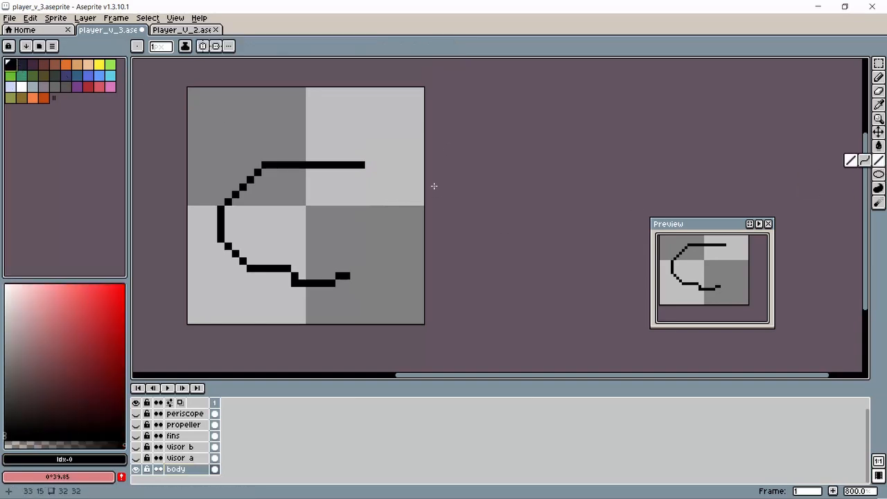
pyautogui.moveTo(369, 173); pyautogui.dragTo(370, 179)
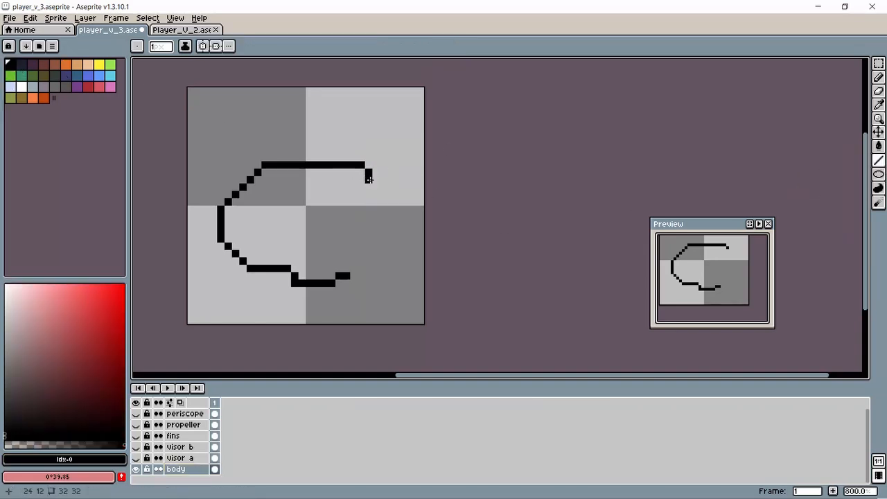
pyautogui.hotkey('ctrl', 'z')
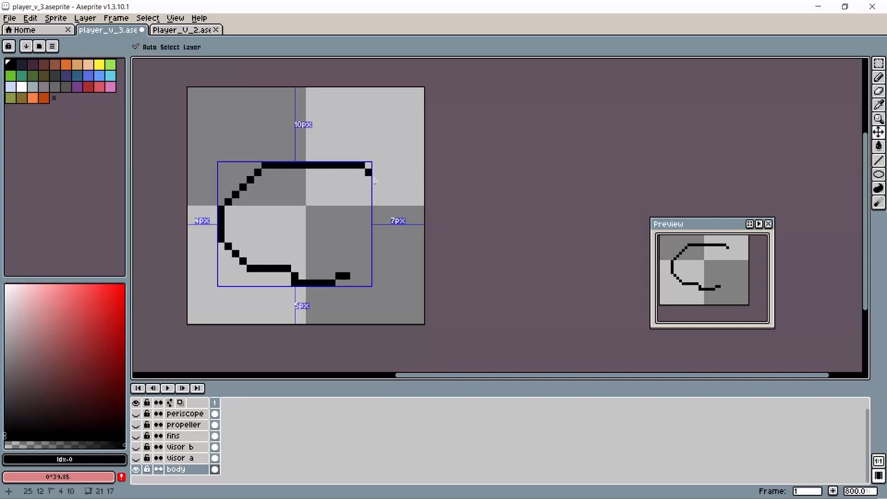
pyautogui.moveTo(369, 172)
pyautogui.mouseDown()
pyautogui.moveTo(364, 262)
pyautogui.moveTo(354, 271)
pyautogui.mouseUp()
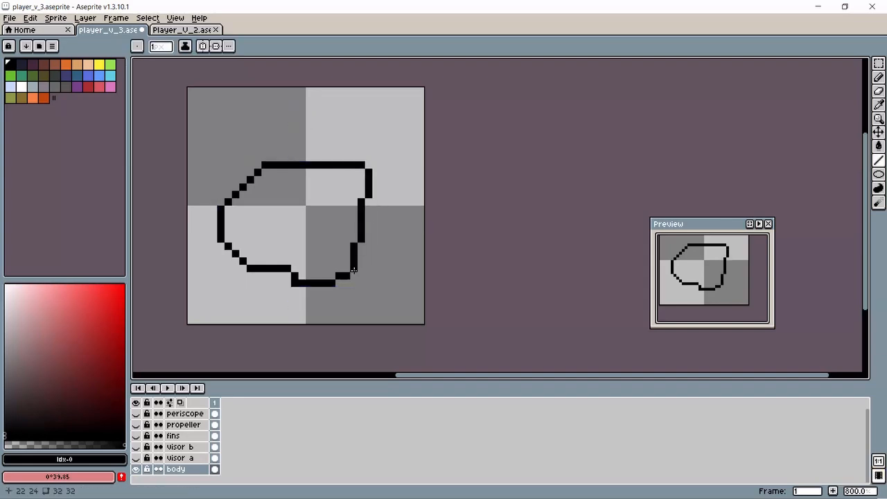
# Step: Fill the body outline with the index 5 orange using the Paint Bucket, show all layers and make the propeller layer active
pyautogui.click(879, 148)
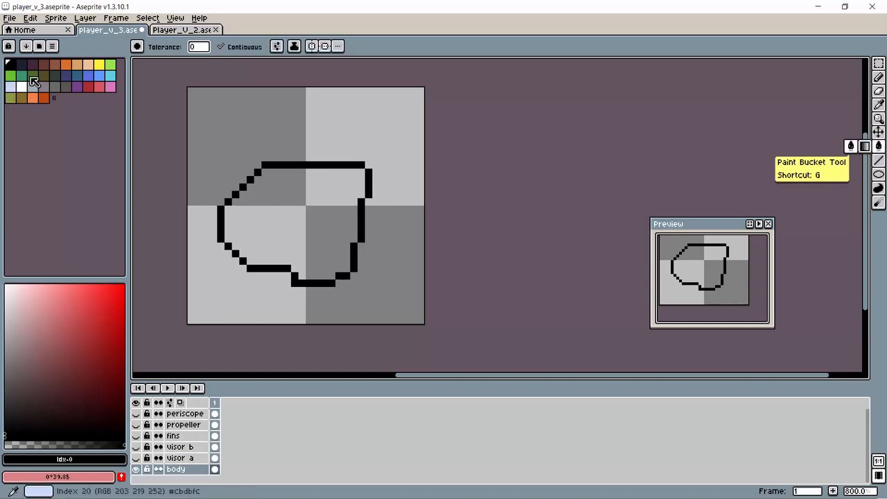
pyautogui.click(66, 64)
pyautogui.click(228, 194)
pyautogui.click(273, 211)
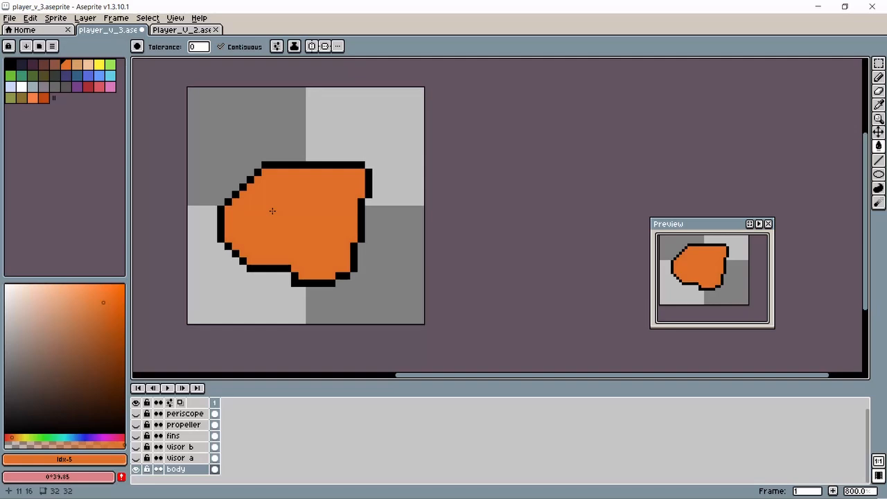
pyautogui.click(137, 403)
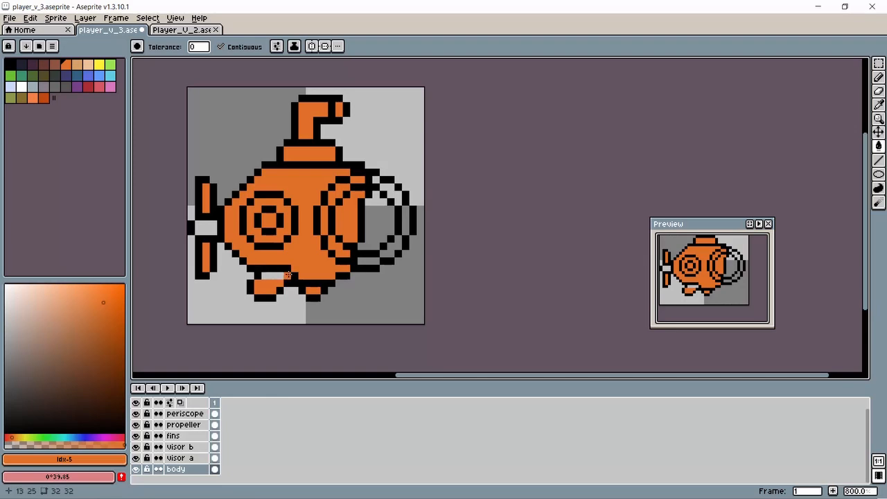
pyautogui.click(175, 424)
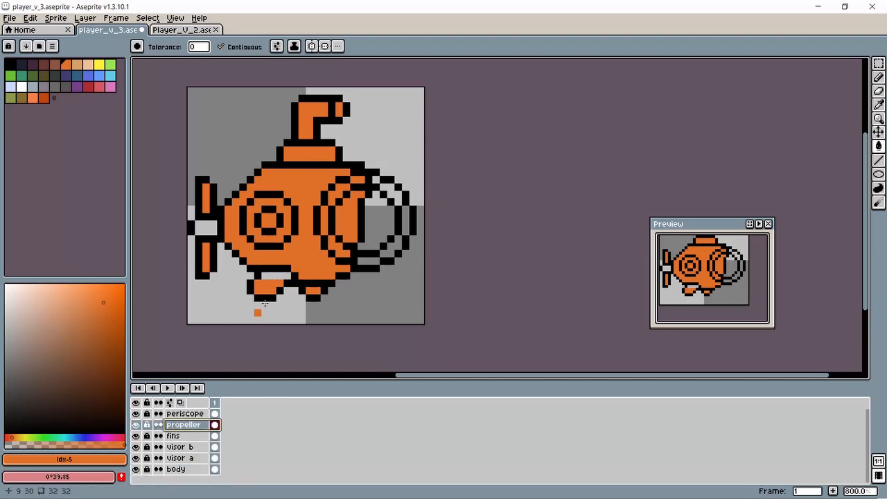
# Step: Try to fill the gap above the rear fin in orange with the Paint Bucket, and undo the fill
pyautogui.click(272, 276)
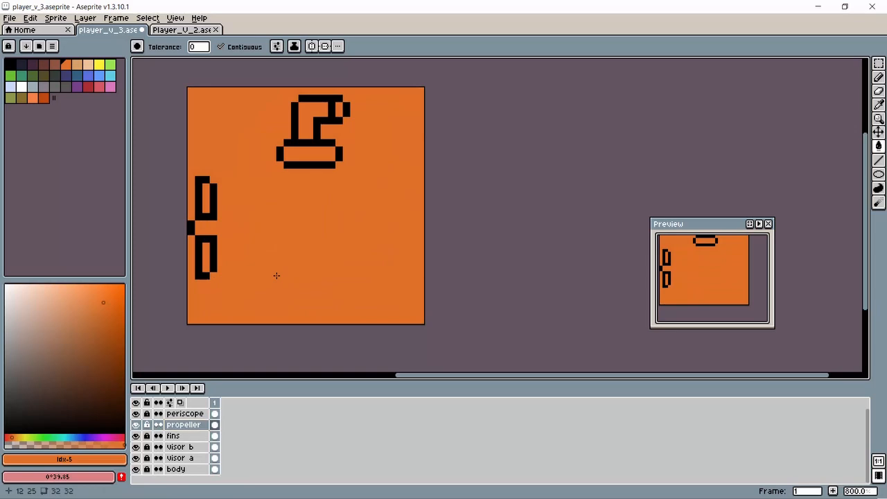
pyautogui.press('v')
pyautogui.hotkey('ctrl', 'z')
# Step: Paint the empty pixels between the rear fin and the body in orange with the Pencil
pyautogui.press('b')
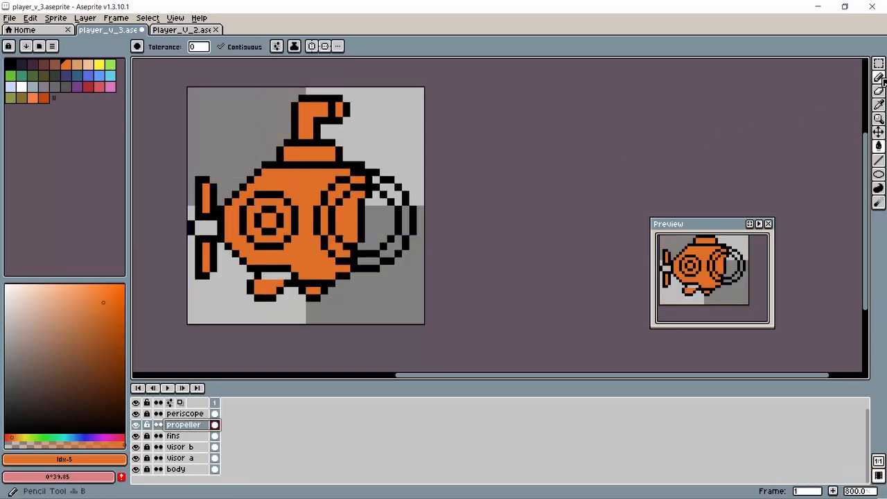
pyautogui.click(265, 276)
pyautogui.click(280, 276)
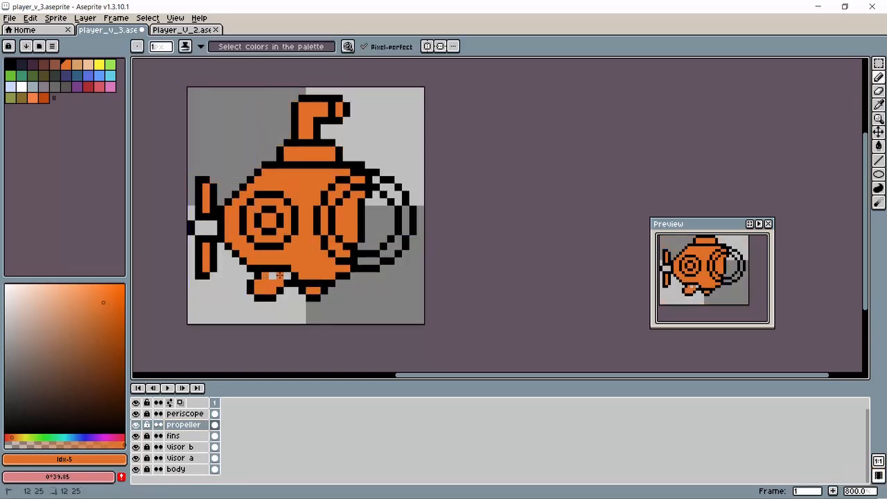
pyautogui.click(273, 276)
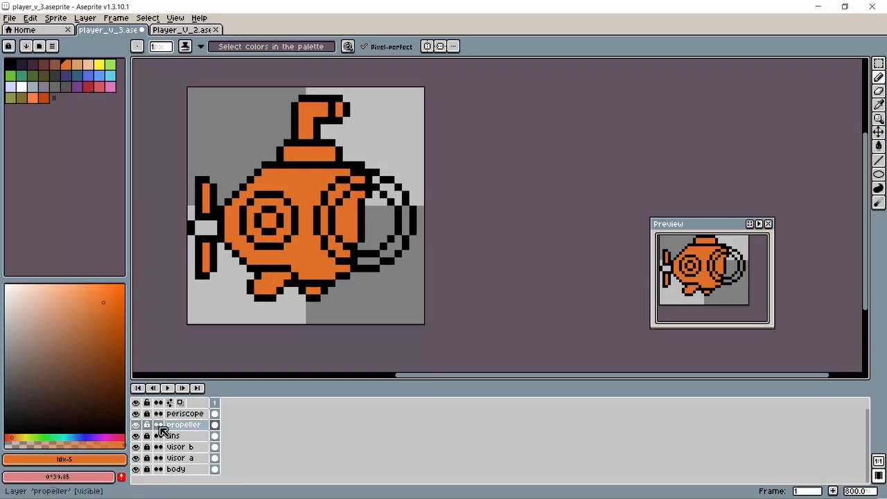
# Step: Toggle the propeller layer's visibility repeatedly to check which painted parts it contains, leaving it shown
pyautogui.click(136, 424)
pyautogui.click(136, 425)
pyautogui.click(136, 425)
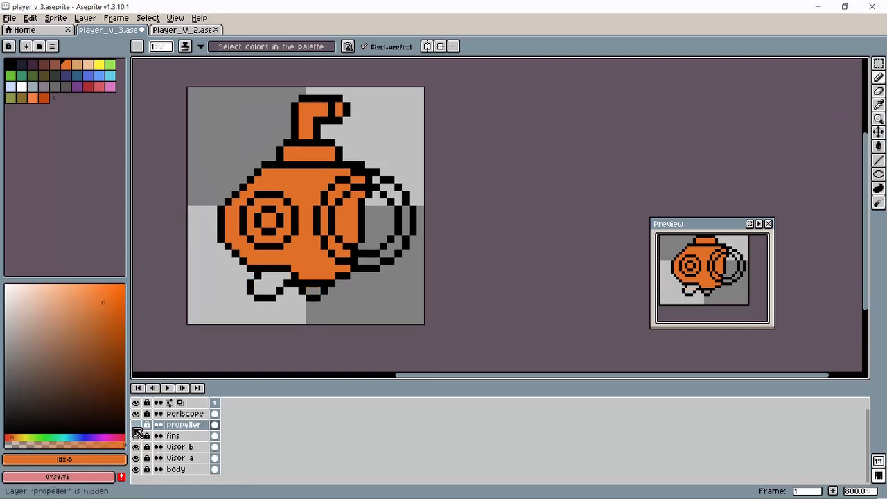
pyautogui.click(136, 425)
pyautogui.click(136, 425)
pyautogui.click(136, 425)
pyautogui.click(136, 425)
pyautogui.click(135, 425)
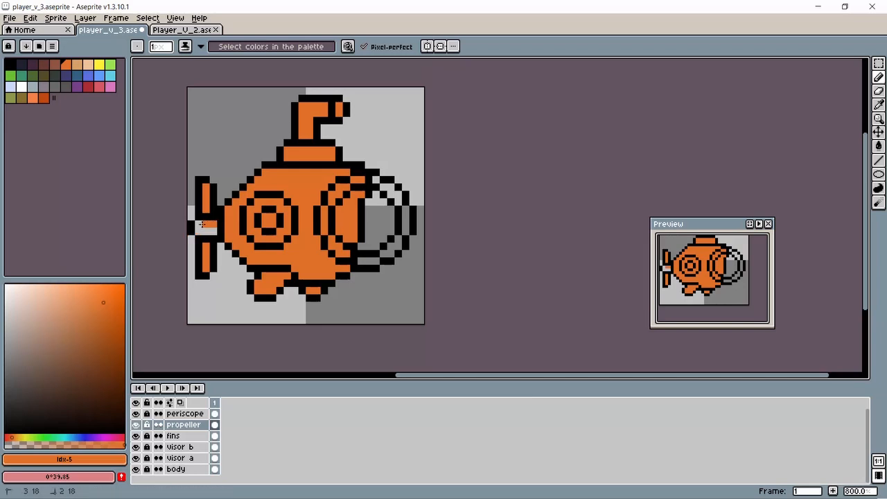
# Step: Paint the inside of the propeller hub in orange with the Pencil, and hide all layers
pyautogui.click(200, 223)
pyautogui.moveTo(200, 228); pyautogui.dragTo(211, 231)
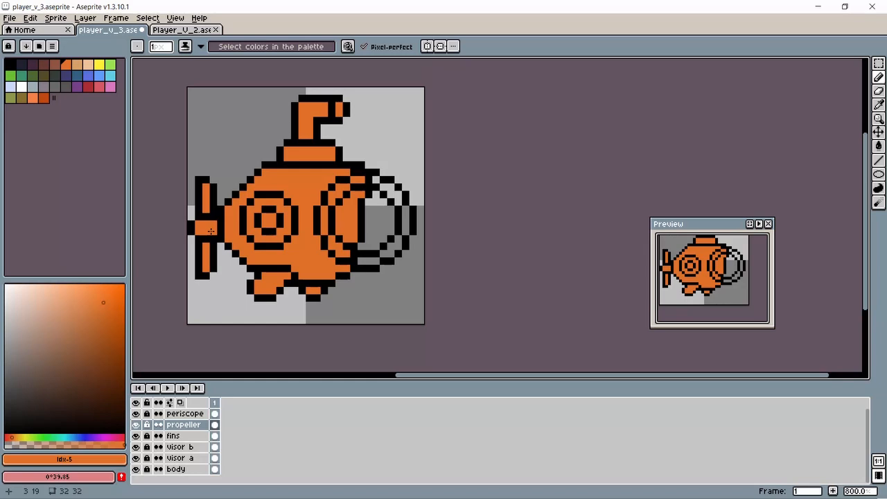
pyautogui.click(136, 402)
# Step: Show the visor b and visor a layers, and fill the large visor's inner circle on visor a with the index 19 light blue
pyautogui.click(137, 447)
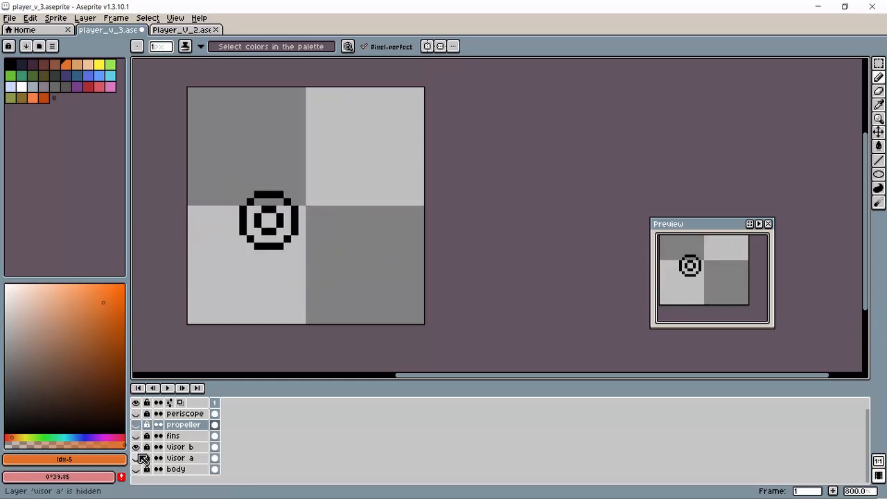
pyautogui.click(136, 457)
pyautogui.click(179, 447)
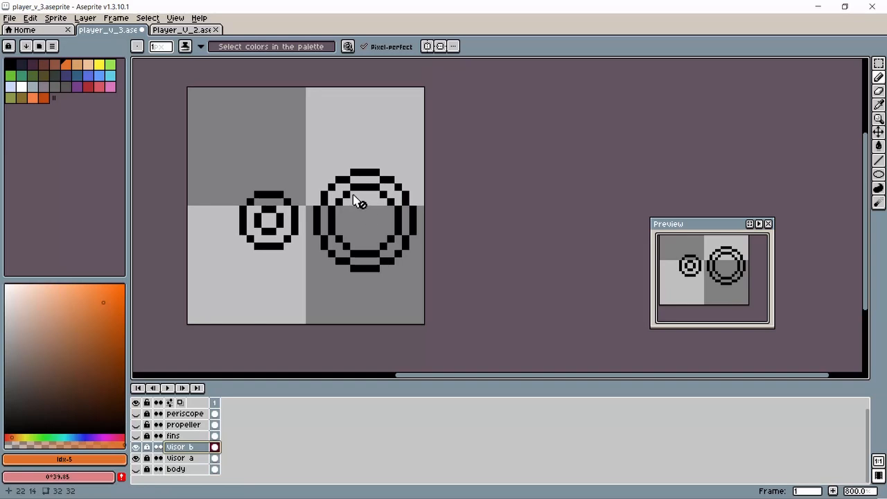
pyautogui.click(180, 458)
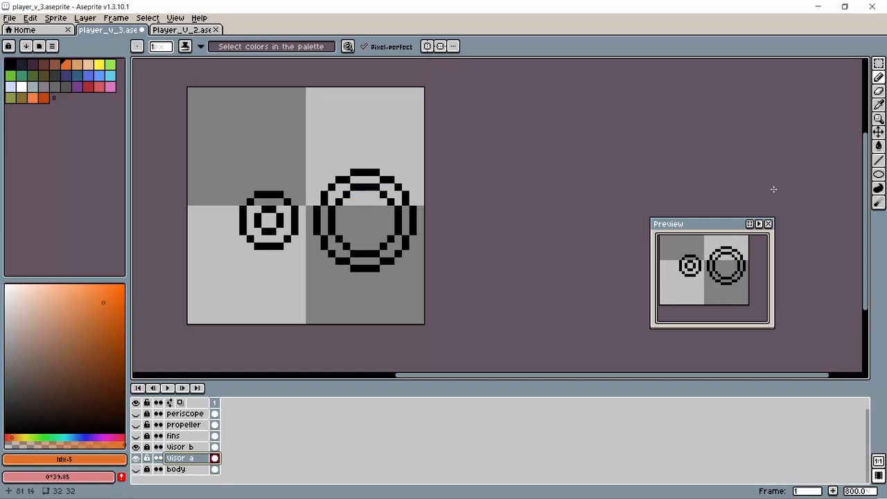
pyautogui.click(878, 146)
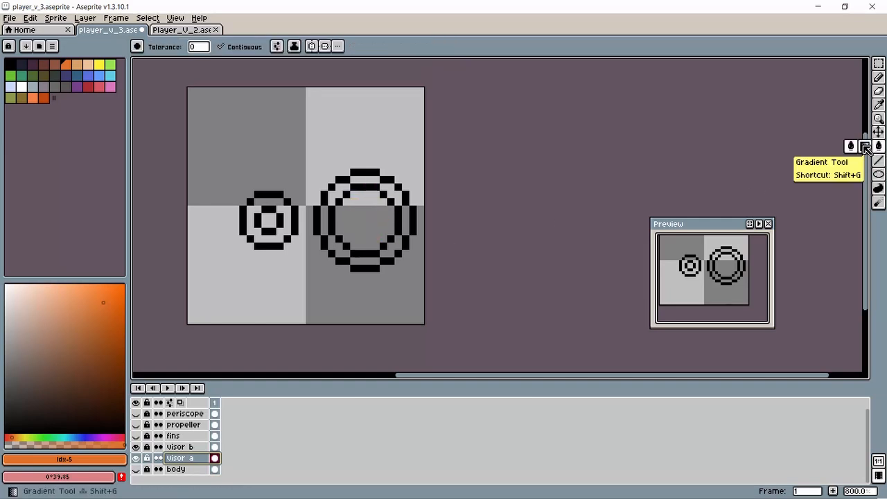
pyautogui.click(110, 76)
pyautogui.click(372, 230)
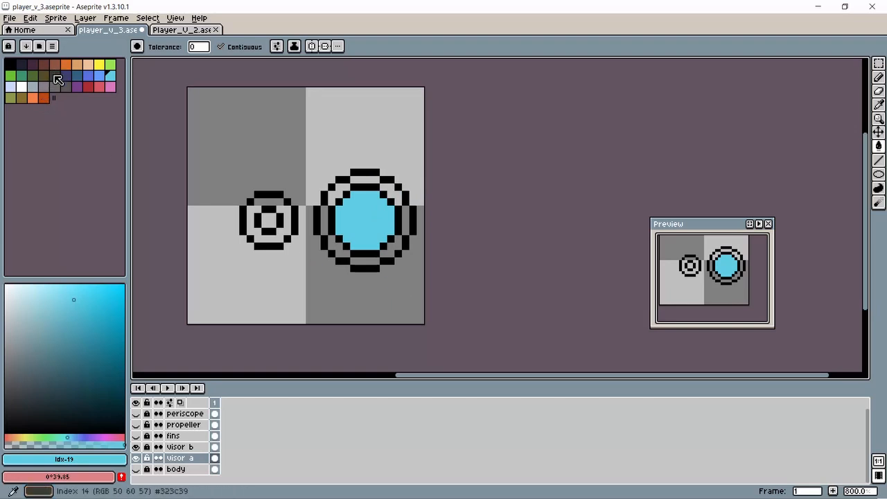
# Step: Mix a dark brownish grey with hue 27, saturation 19 and value 34, and add it to the palette
pyautogui.moveTo(32, 367); pyautogui.dragTo(9, 393)
pyautogui.click(54, 458)
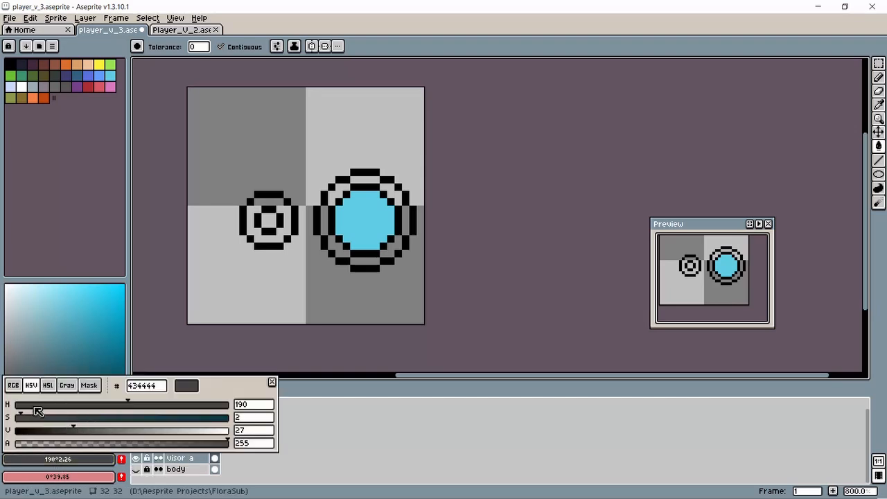
pyautogui.click(15, 388)
pyautogui.moveTo(79, 409); pyautogui.dragTo(59, 433)
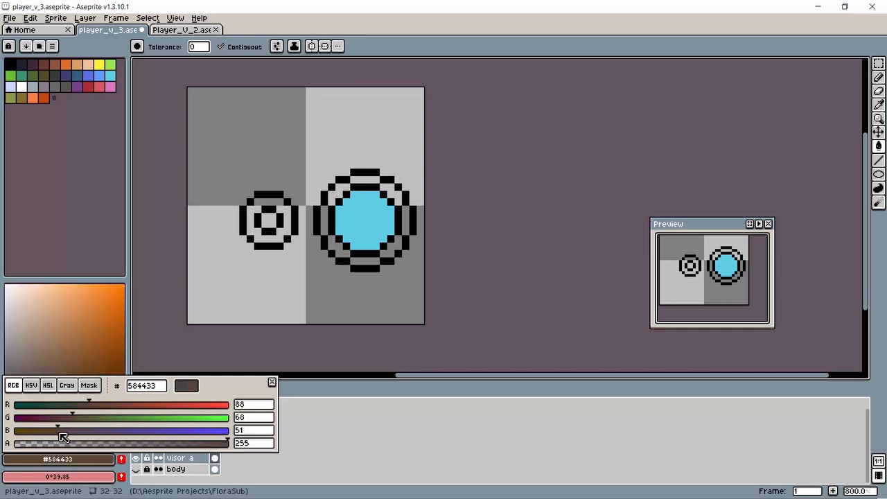
pyautogui.click(272, 382)
pyautogui.moveTo(27, 381)
pyautogui.mouseDown()
pyautogui.moveTo(38, 378)
pyautogui.moveTo(28, 382)
pyautogui.mouseUp()
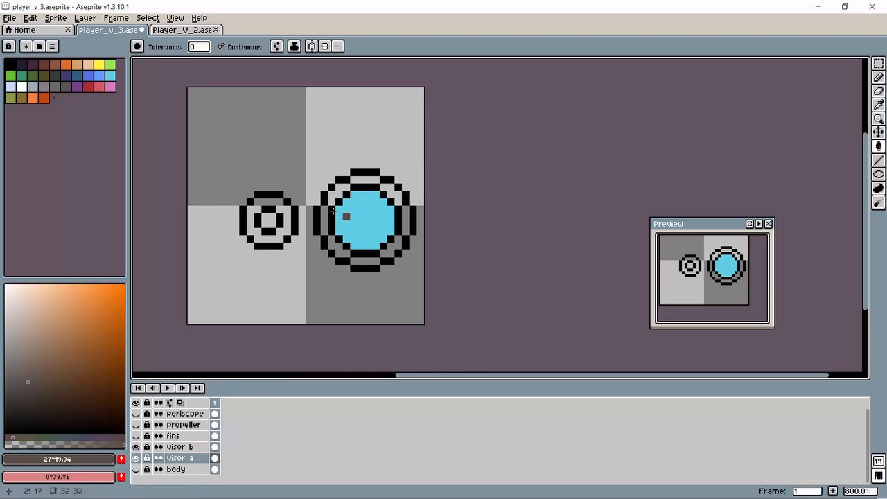
pyautogui.click(121, 458)
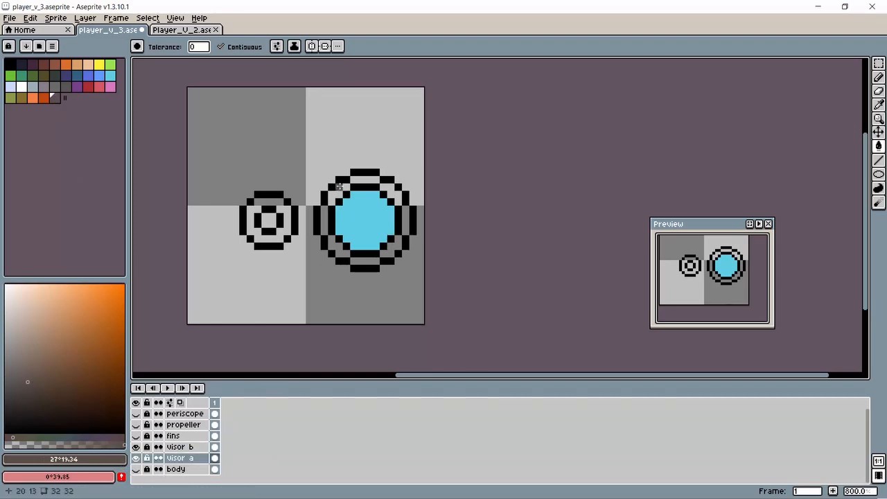
# Step: Fill every segment of the large visor's ring with the dark brownish grey using the Paint Bucket
pyautogui.moveTo(877, 148)
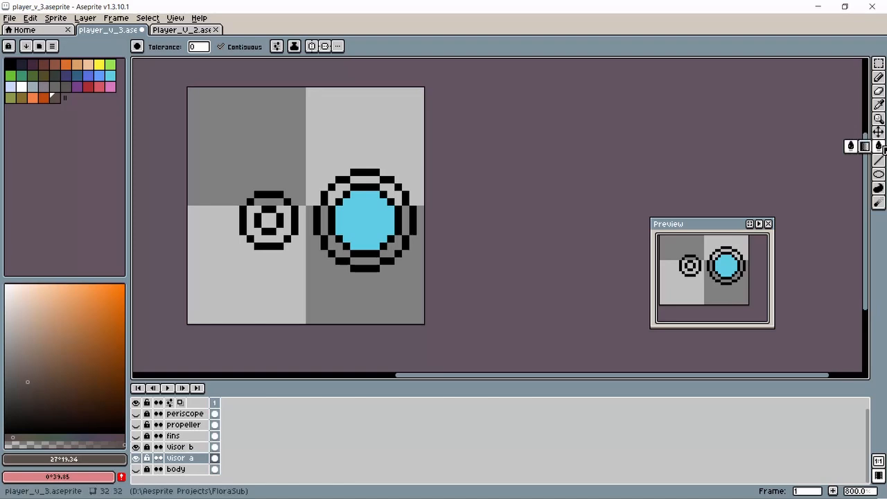
pyautogui.click(348, 186)
pyautogui.click(326, 215)
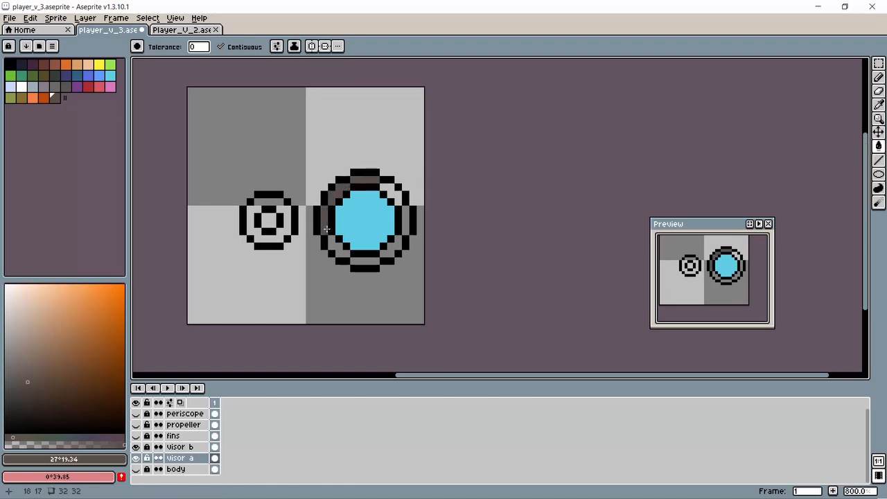
pyautogui.click(338, 250)
pyautogui.click(375, 260)
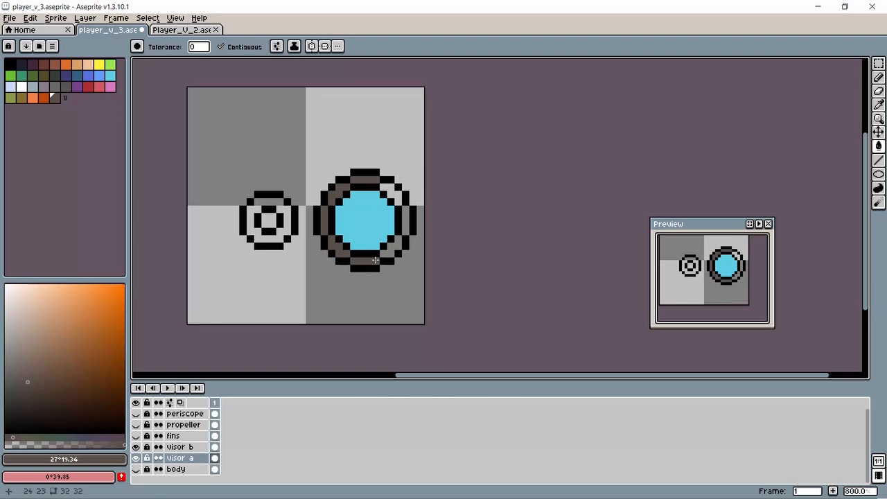
pyautogui.click(384, 254)
pyautogui.click(400, 209)
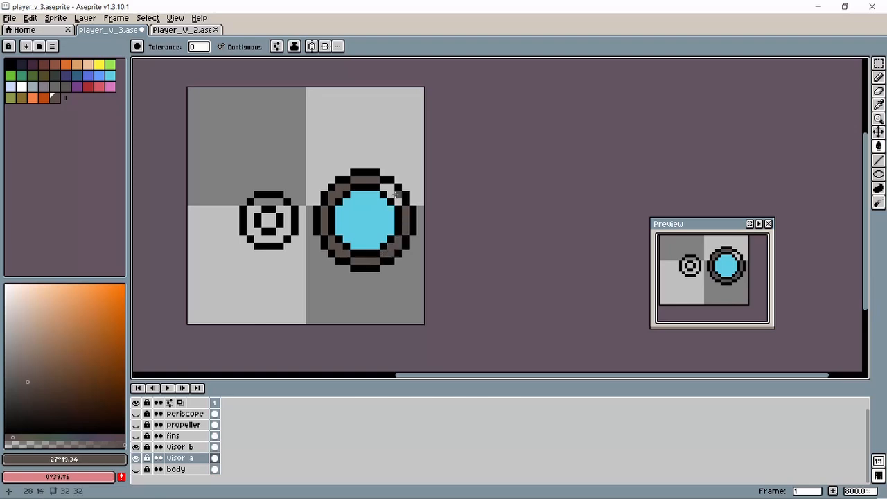
pyautogui.click(397, 196)
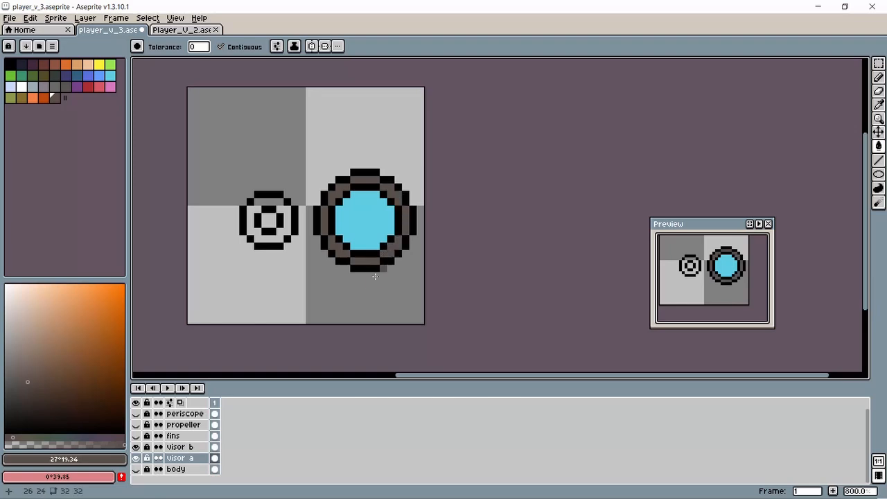
# Step: Show all layers, make visor b active, and fill the small visor's ring in dark brownish grey and its center in index 19 light blue
pyautogui.click(137, 403)
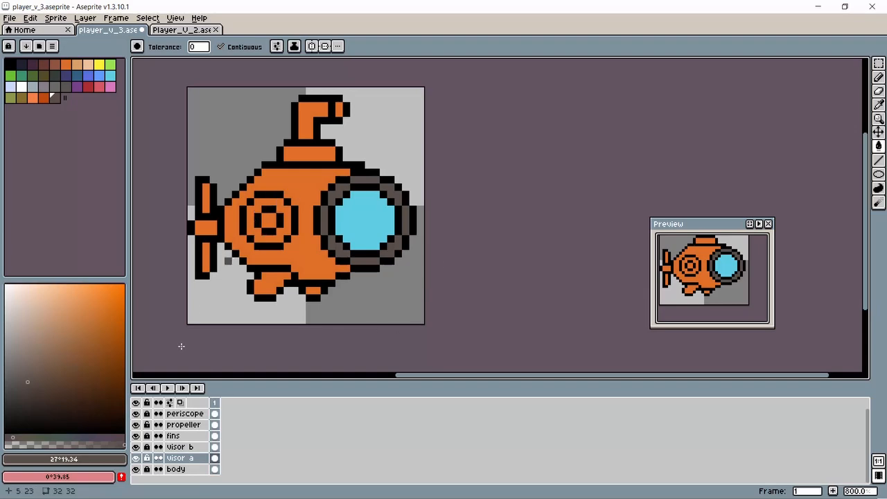
pyautogui.click(179, 447)
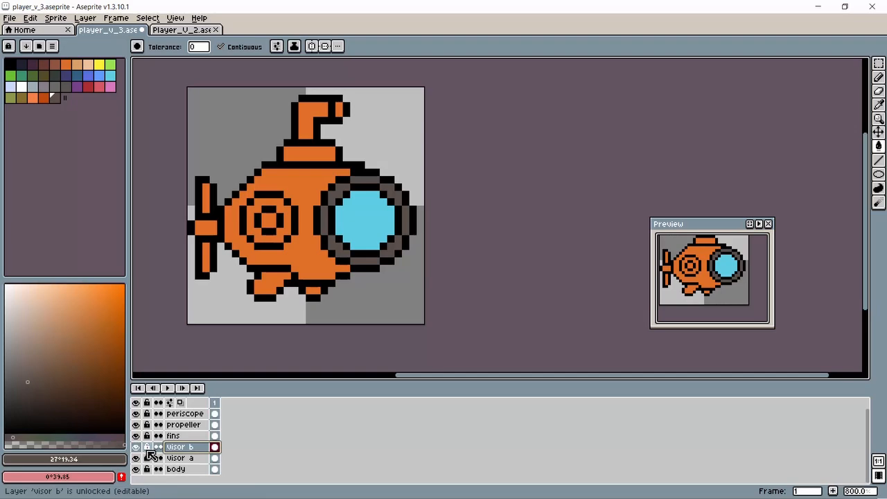
pyautogui.click(274, 200)
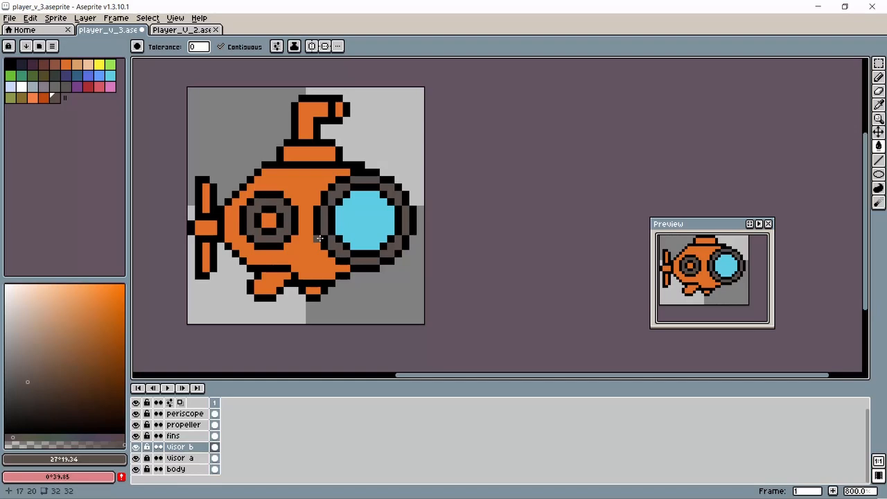
pyautogui.click(110, 75)
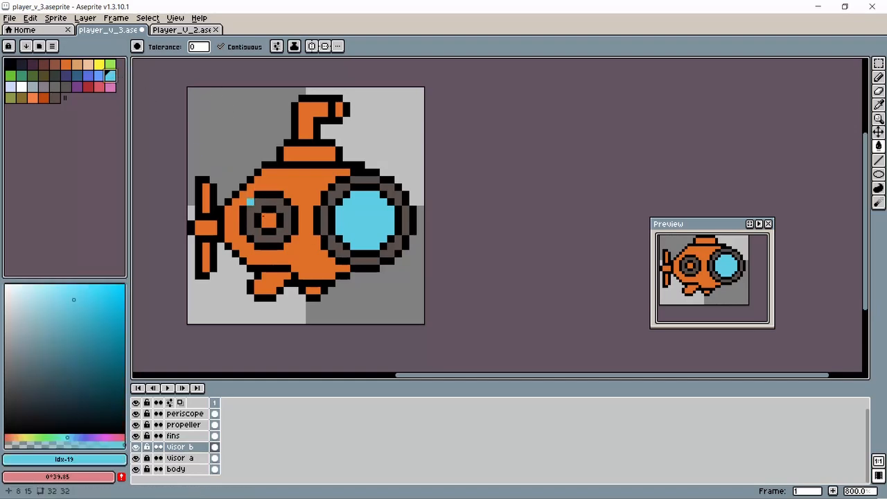
pyautogui.click(268, 221)
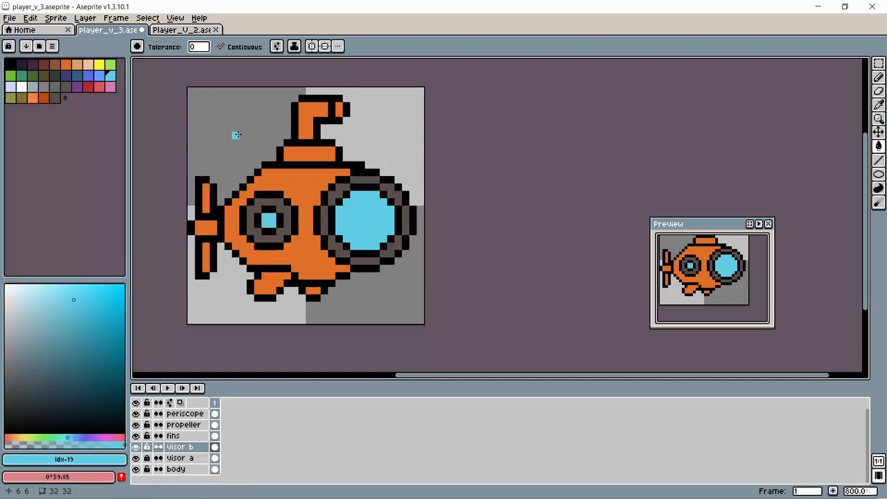
# Step: Switch to the Pencil tool with the visor b layer active and the index 19 light blue as the color
pyautogui.moveTo(237, 135); pyautogui.dragTo(344, 137)
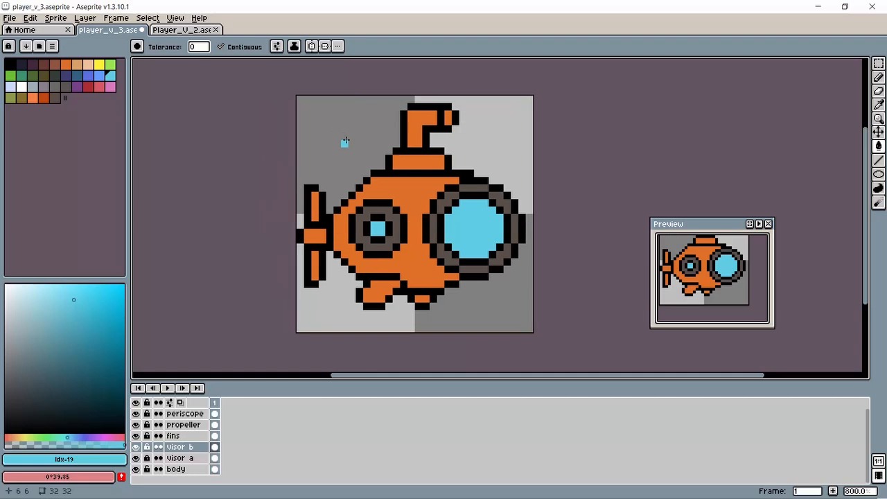
pyautogui.scroll(1, 344, 137)
pyautogui.scroll(-1, 348, 139)
pyautogui.moveTo(233, 144); pyautogui.dragTo(243, 148)
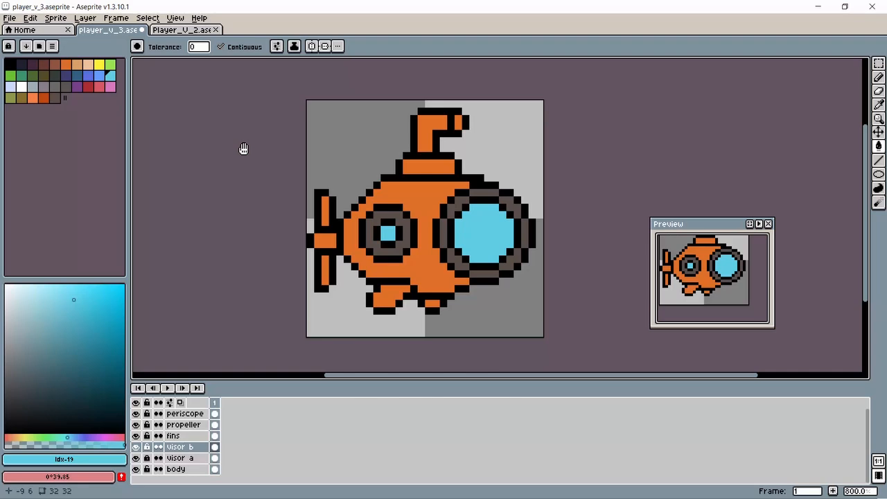
pyautogui.click(878, 78)
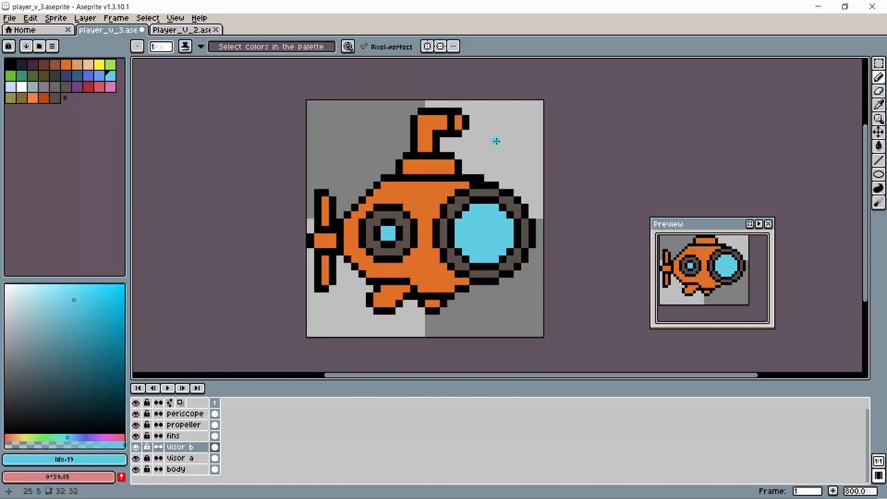